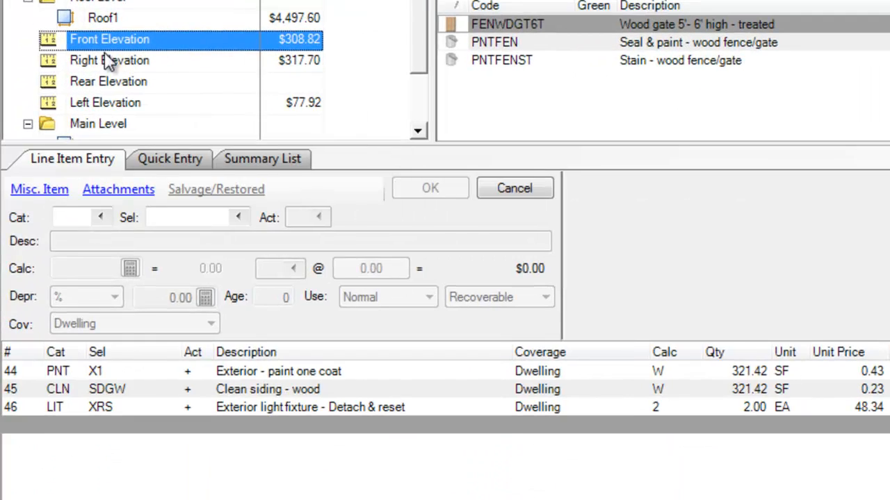
Step: Review the line items listed under the Living Room, Personal Property and Other Structures groups
left_click(417, 131)
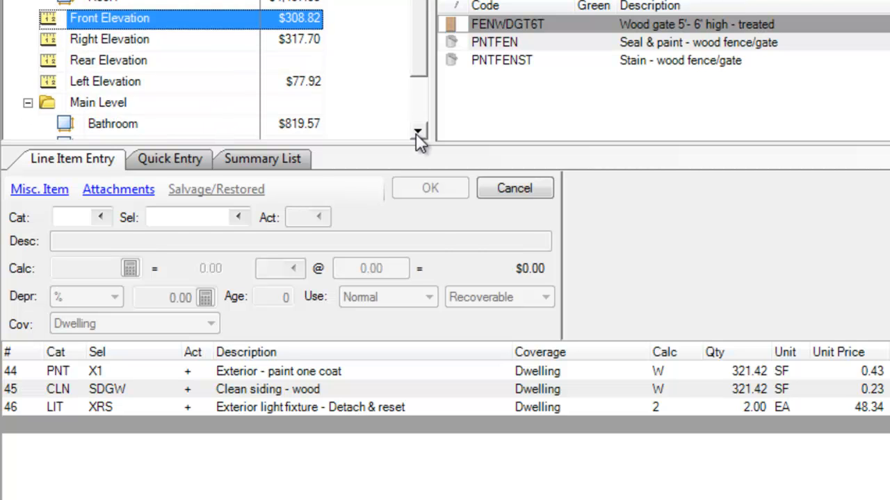
left_click(417, 131)
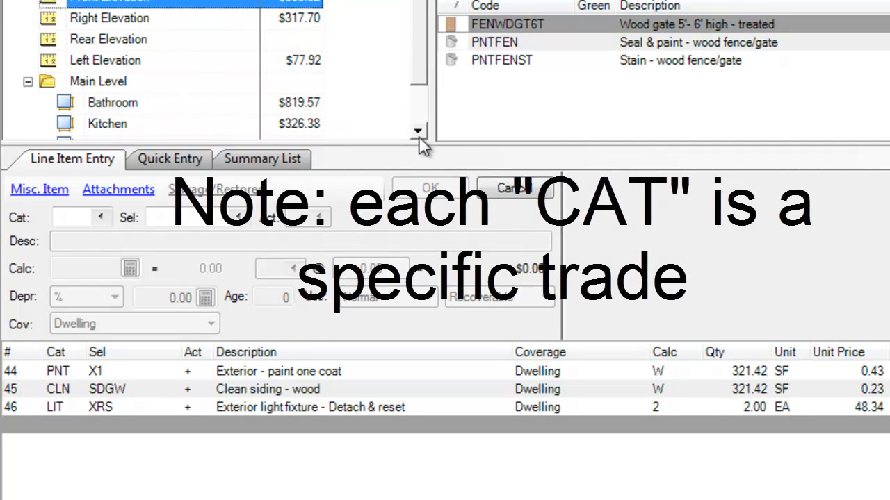
left_click(419, 132)
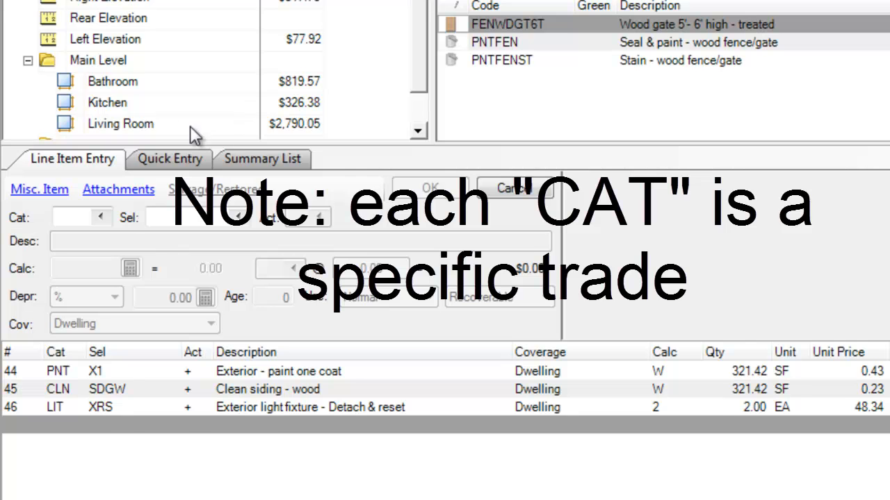
left_click(166, 120)
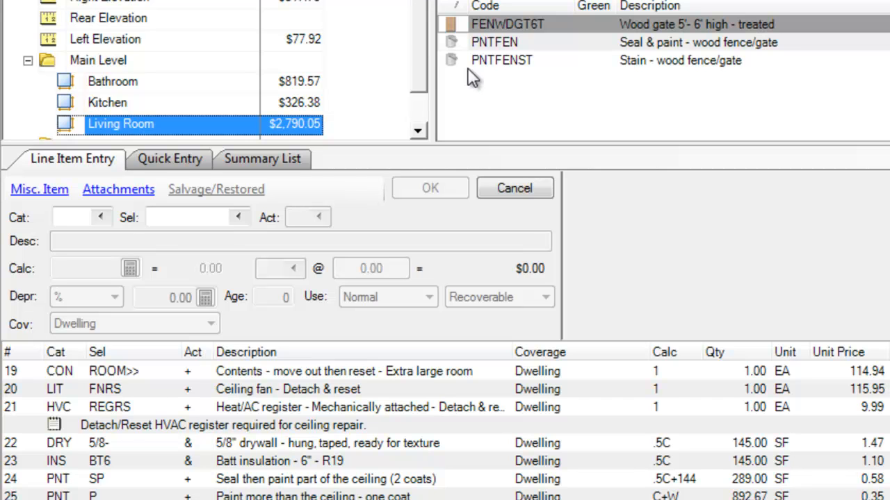
left_click_drag(420, 48, 422, 100)
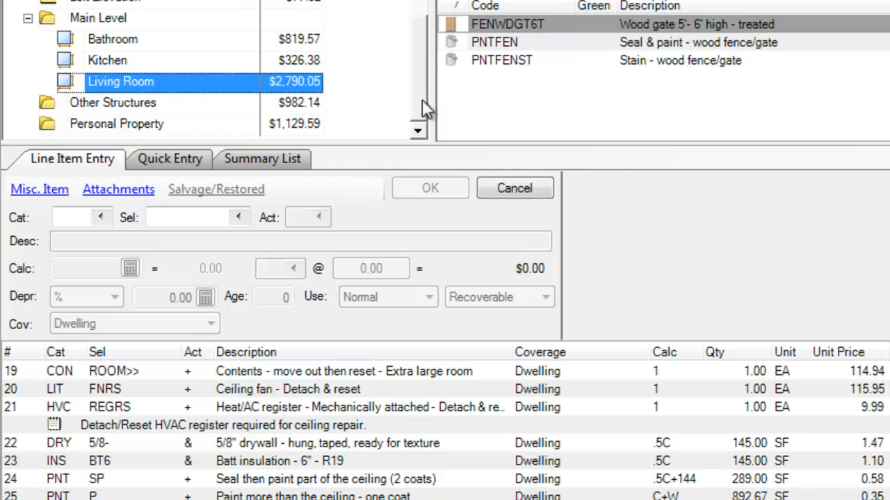
left_click(125, 119)
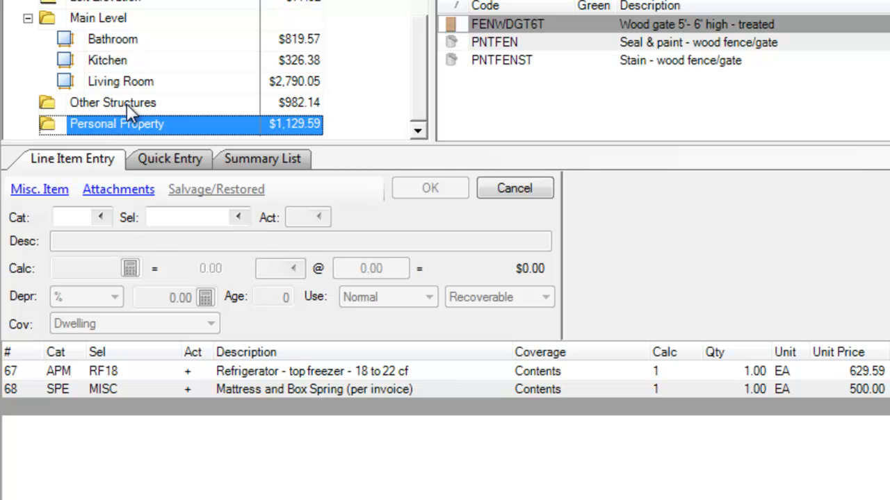
left_click(126, 104)
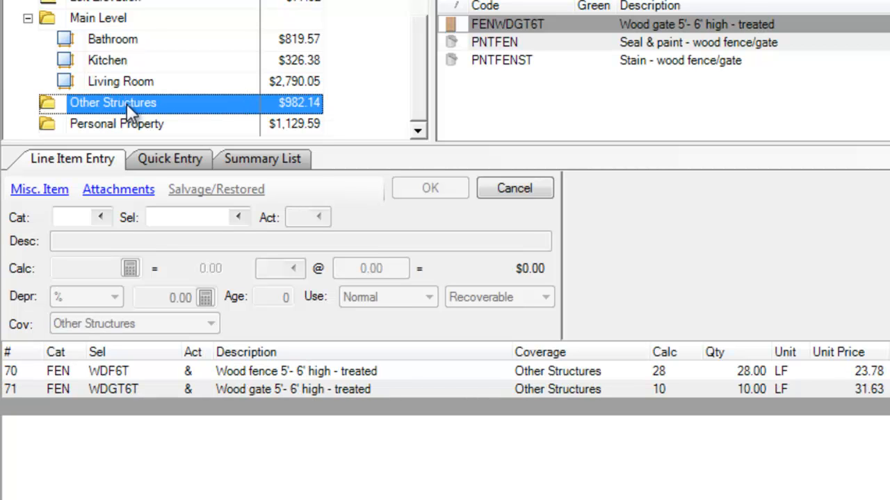
left_click(118, 79)
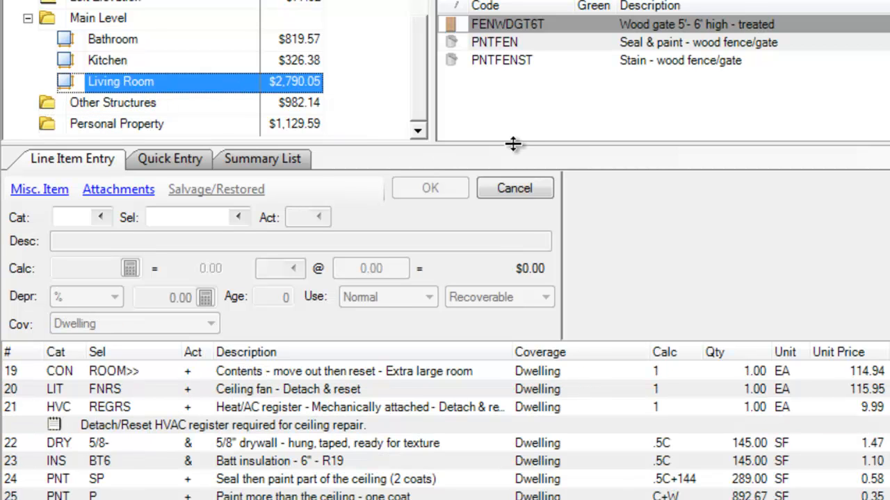
left_click_drag(513, 143, 517, 272)
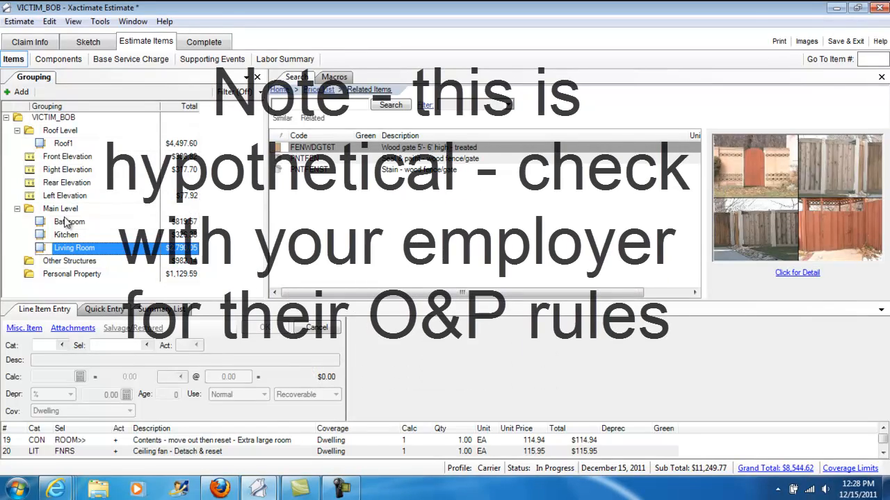
left_click(72, 276)
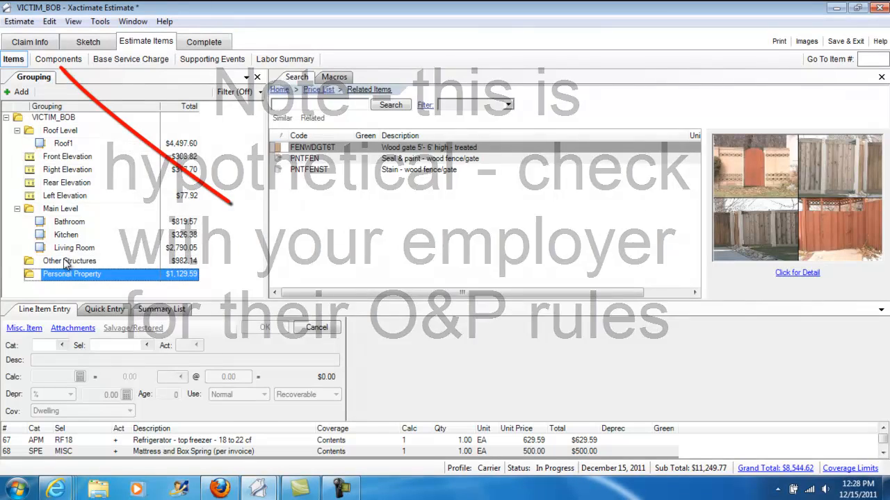
Step: Set both Overhead and Profit to 10% in the claim's estimate parameters
left_click(30, 42)
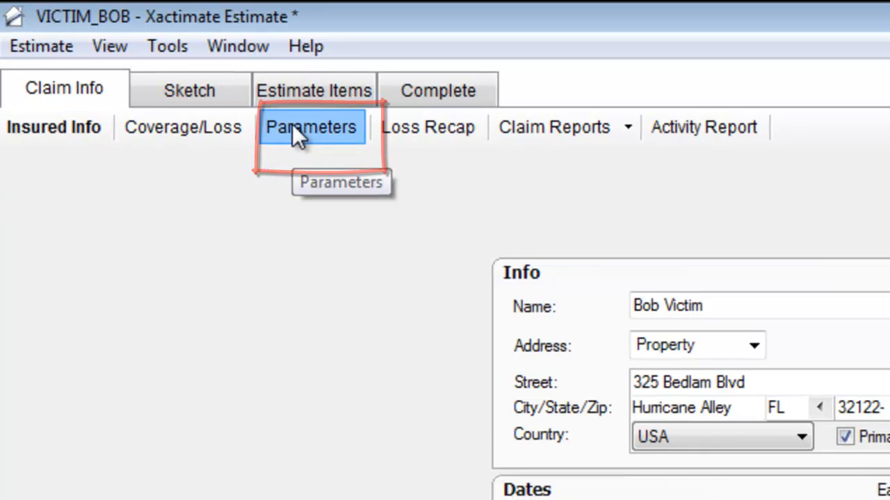
left_click(299, 130)
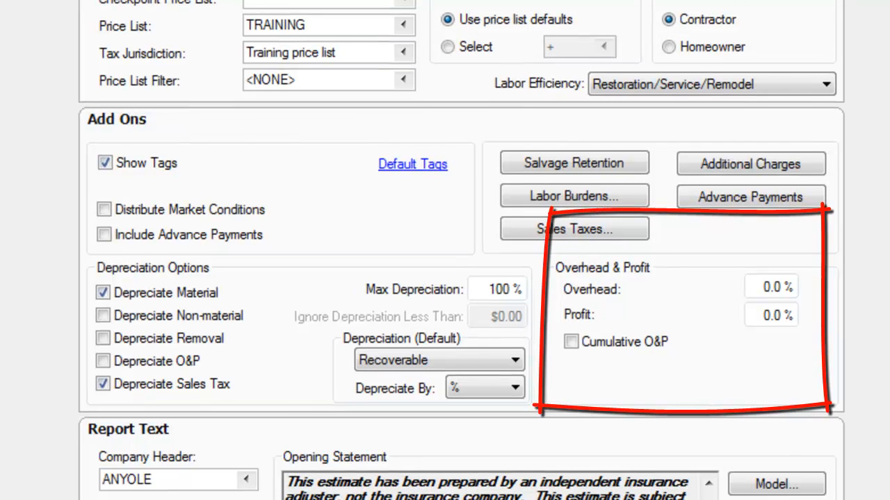
left_click(750, 287)
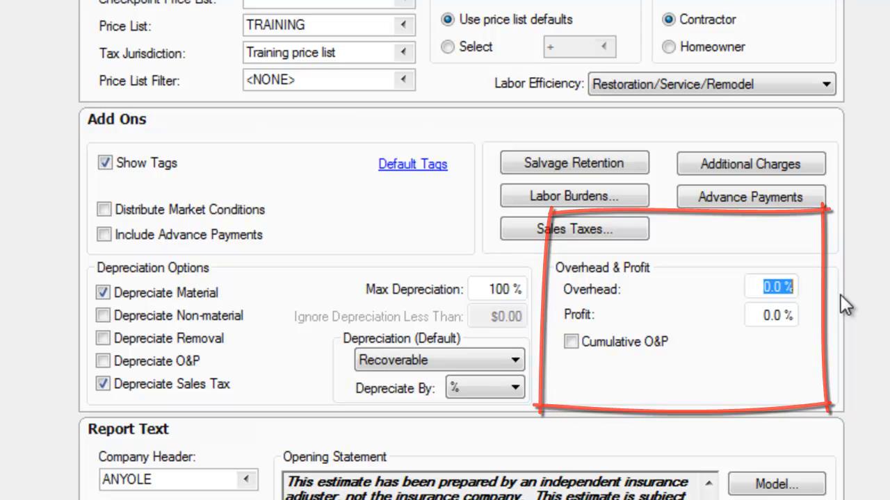
type("10")
left_click(761, 316)
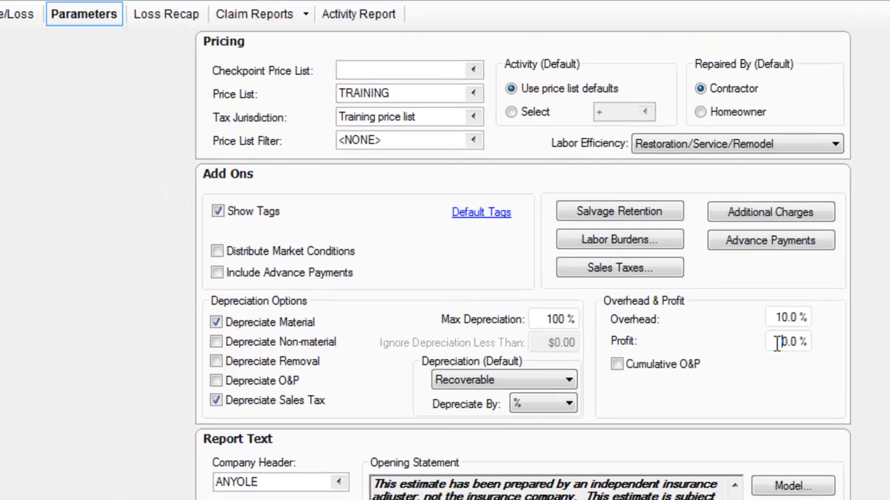
left_click(777, 342)
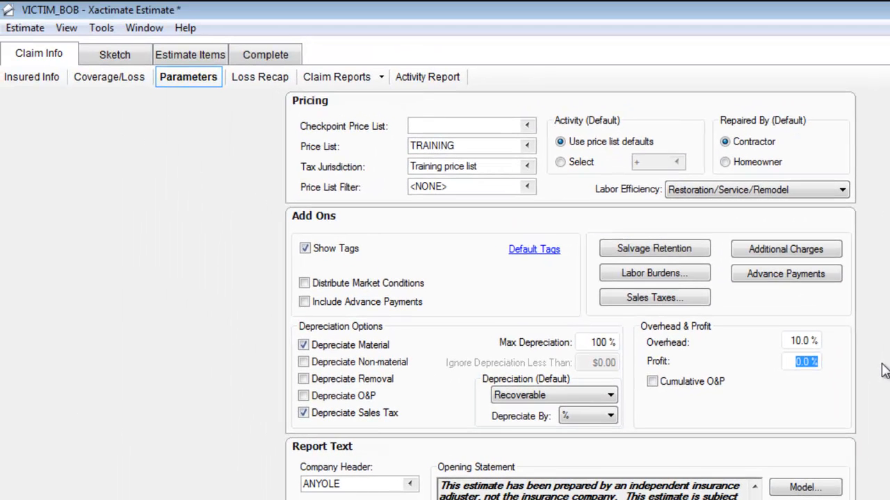
type("10")
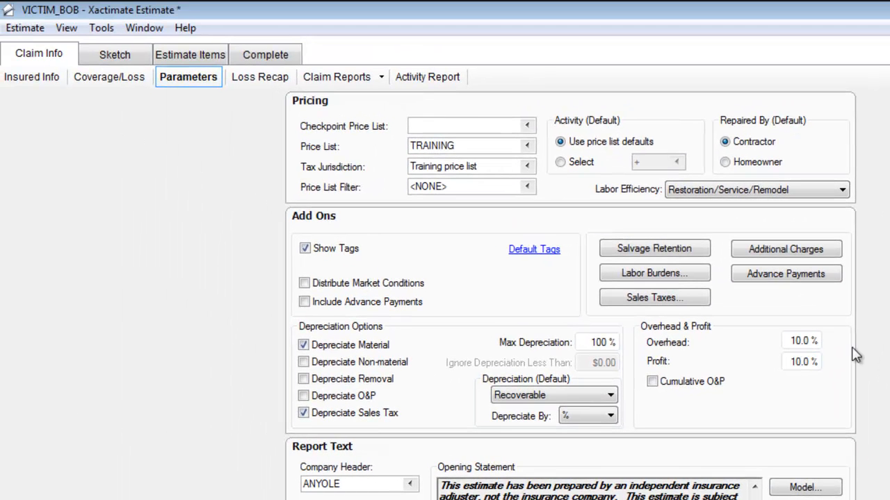
key("Tab")
Step: Return to the estimate items and look through the Personal Property, Other Structures, Roof1 and Living Room groups
left_click(171, 60)
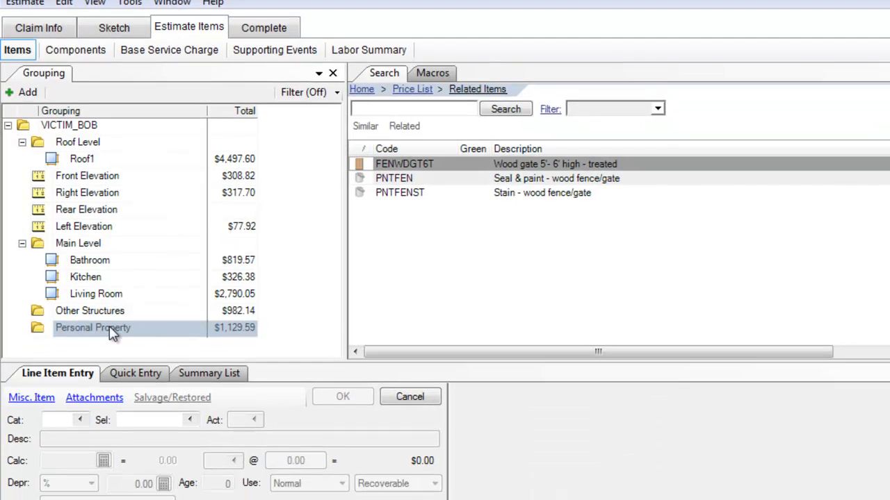
left_click(104, 358)
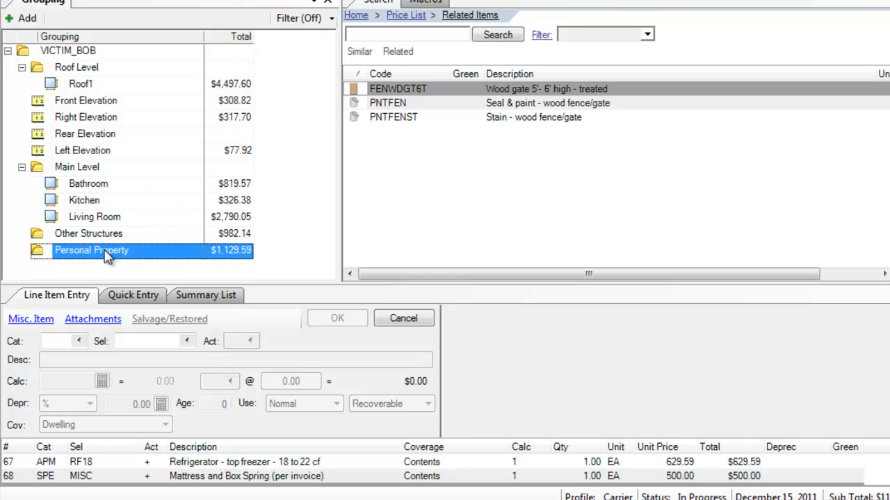
left_click(97, 235)
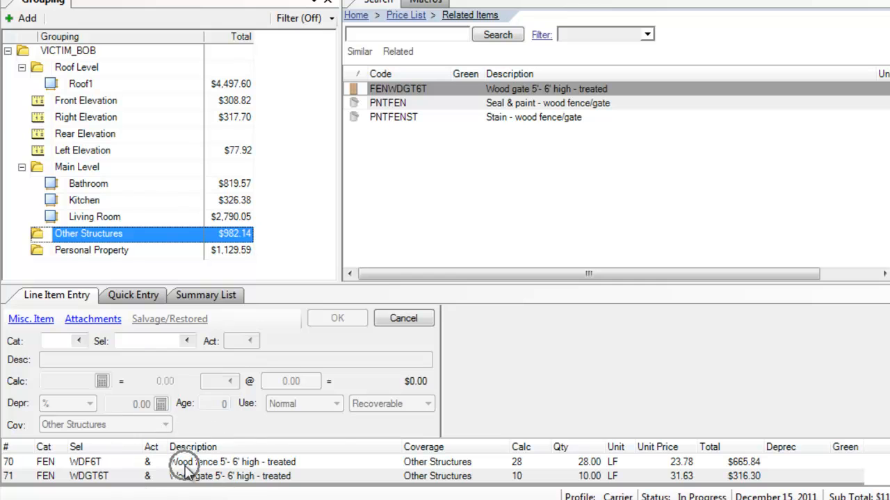
left_click(96, 85)
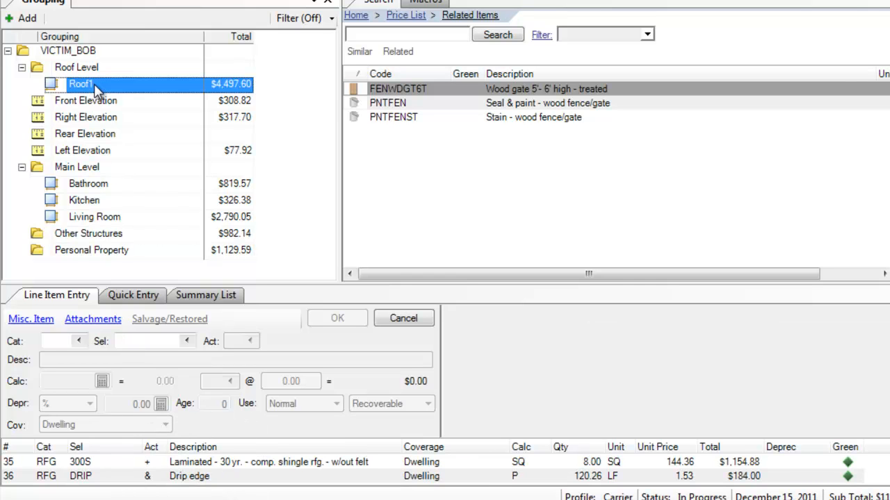
left_click(86, 217)
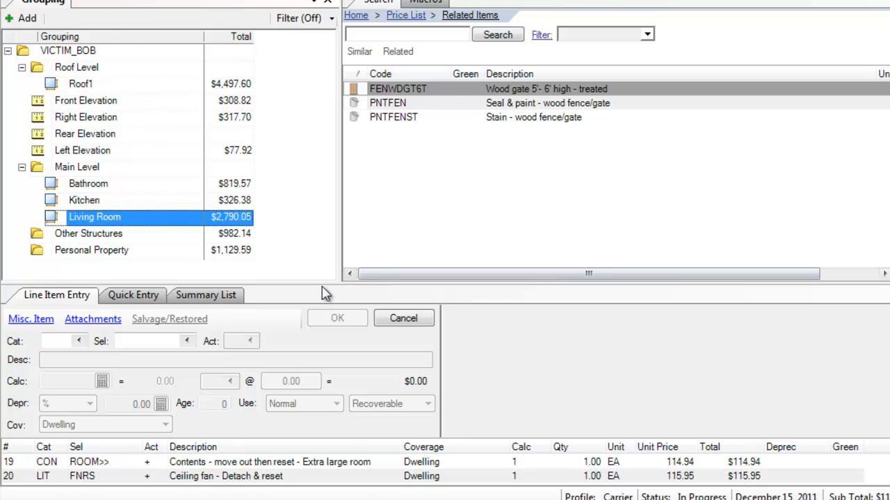
Step: Enlarge the line item list and examine the removal and replacement Carpet lines in the Living Room
left_click_drag(321, 284, 324, 172)
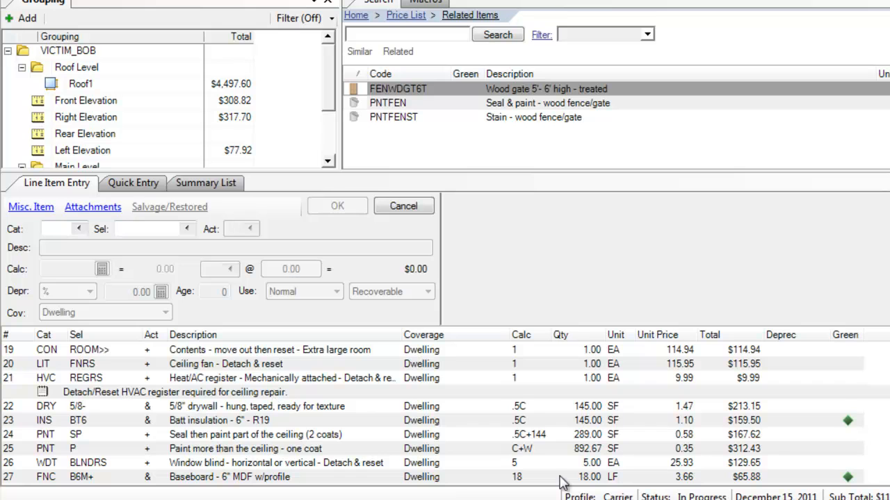
scroll(445, 410, "down", 3)
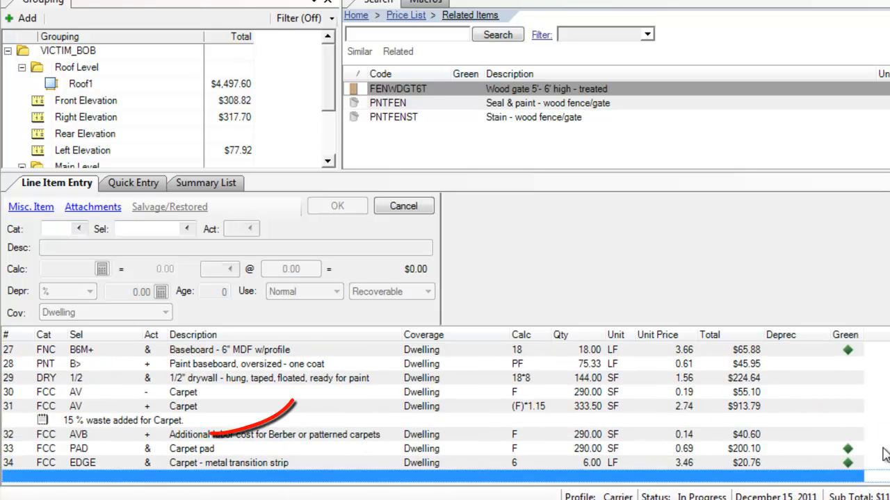
left_click(177, 399)
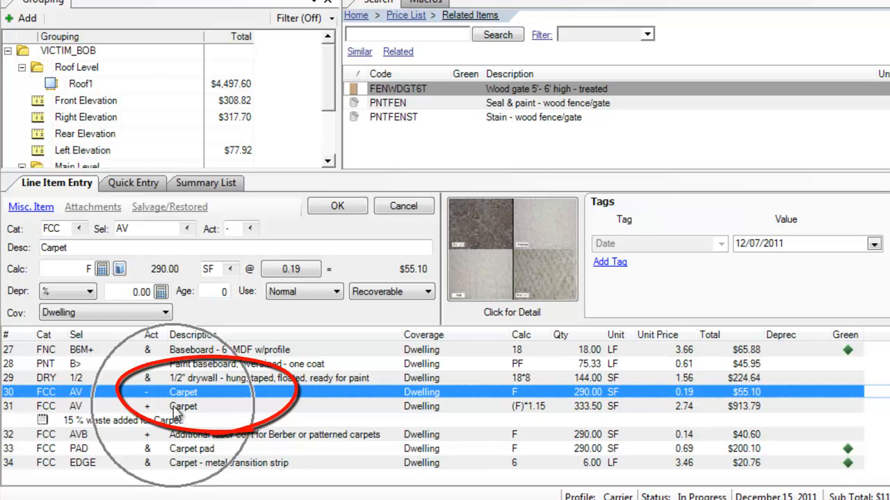
left_click(176, 407)
left_click(173, 395)
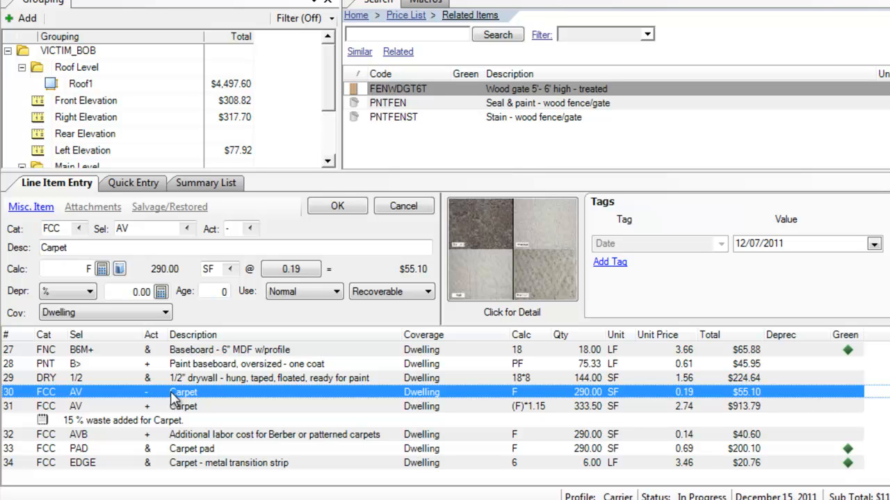
left_click(173, 397)
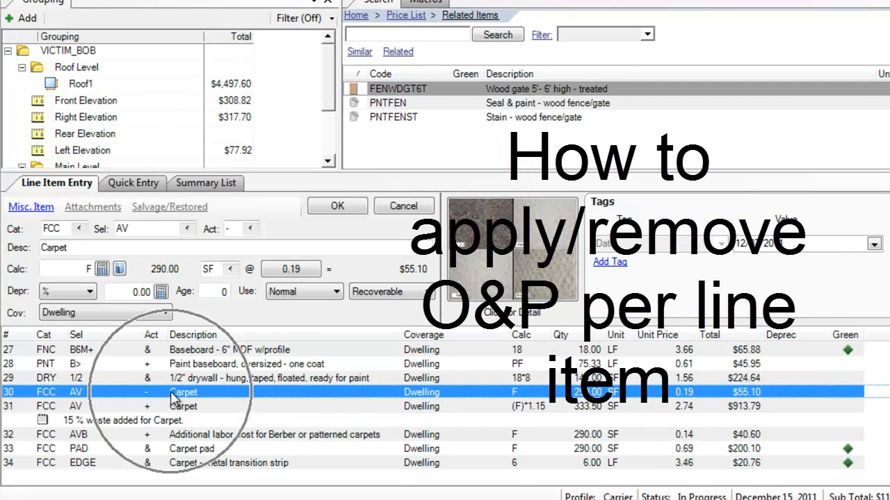
left_click(173, 397)
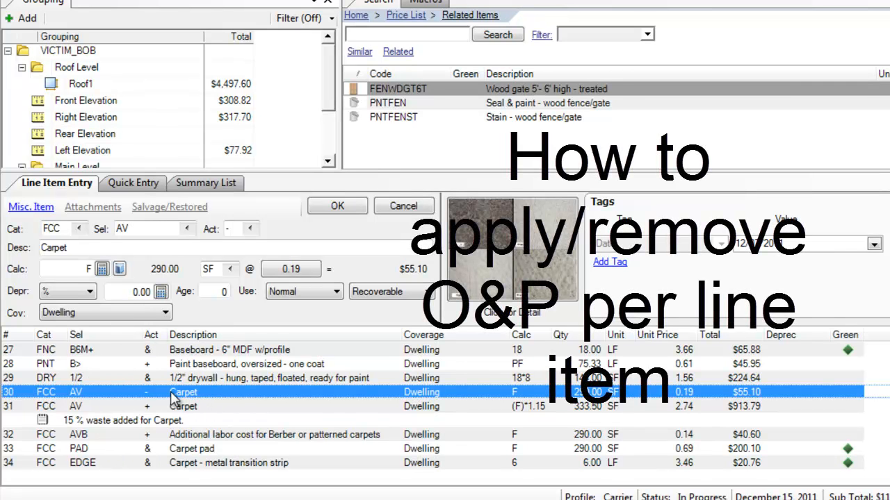
key("ctrl")
key("ctrl")
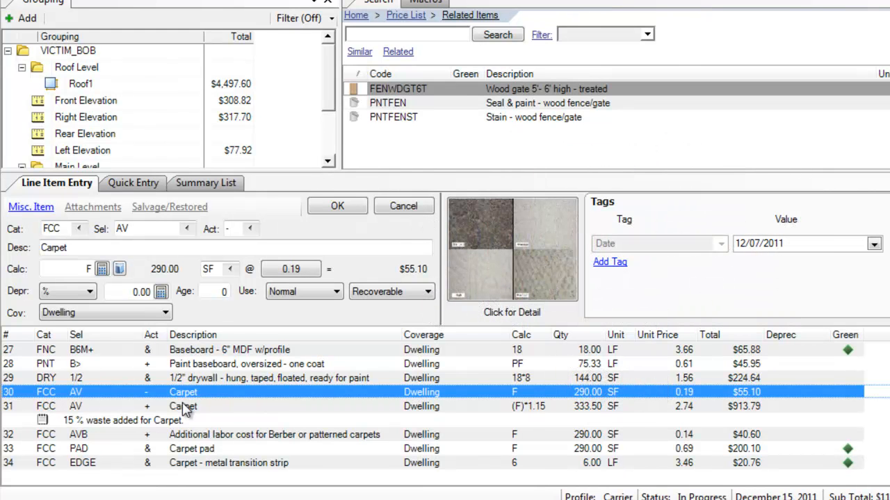
Step: Change the unit price of the Living Room's carpet replacement item (FCC AV +) to Non-O & P and save the item
left_click(196, 410)
key("ctrl")
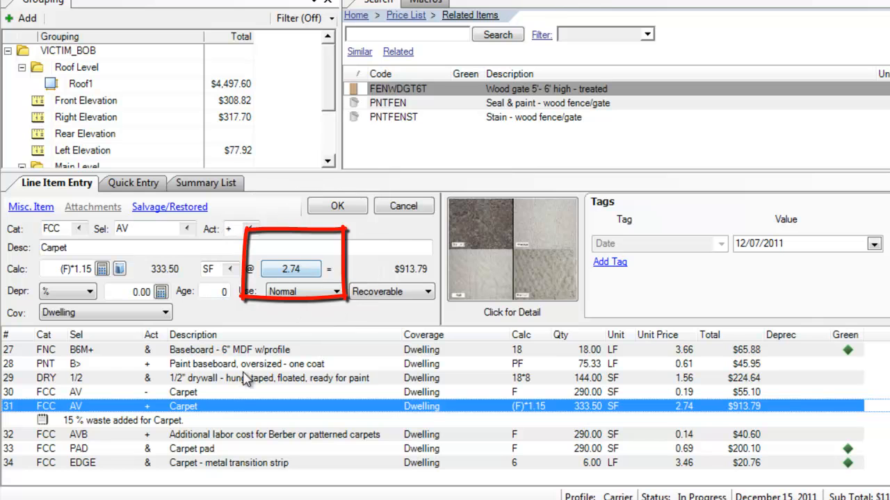
left_click(289, 270)
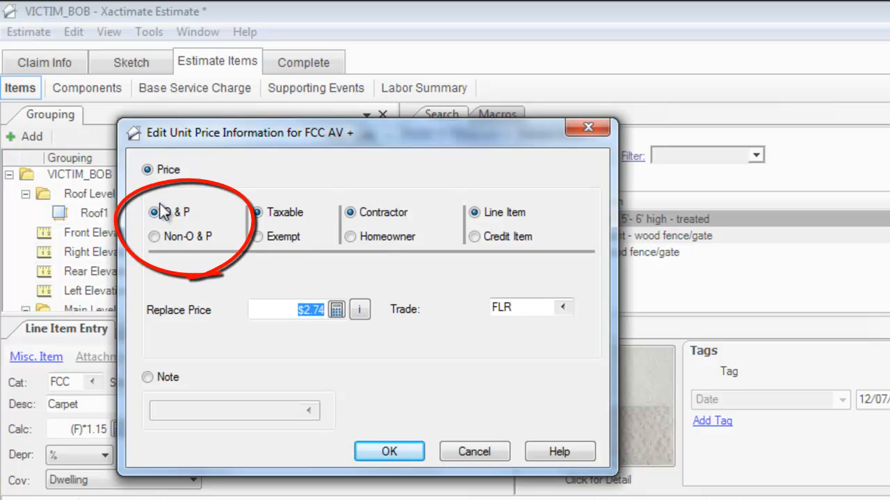
left_click(153, 238)
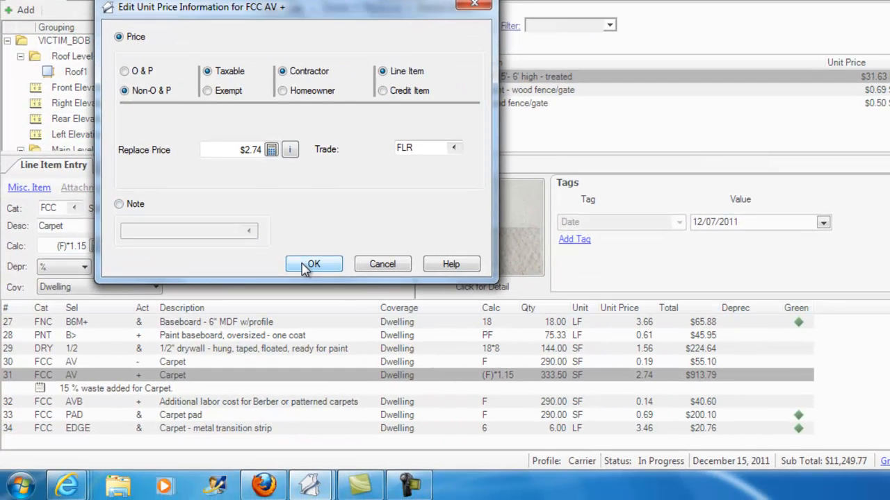
left_click(305, 265)
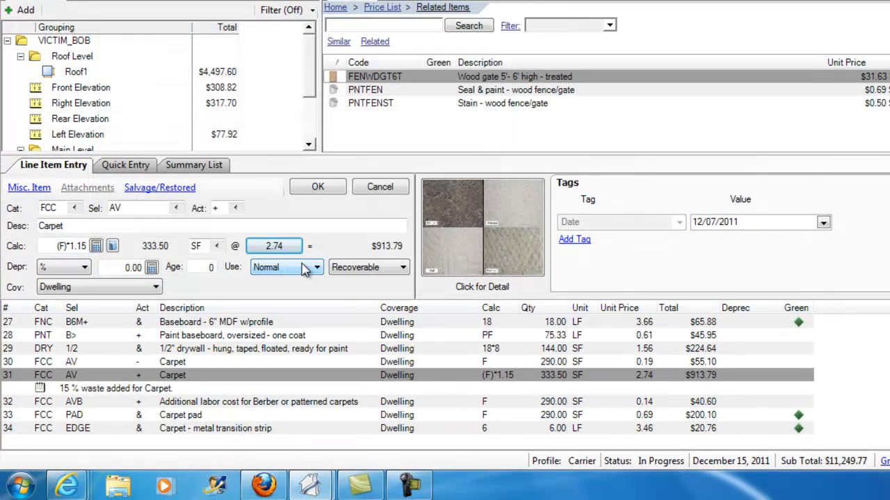
left_click(316, 188)
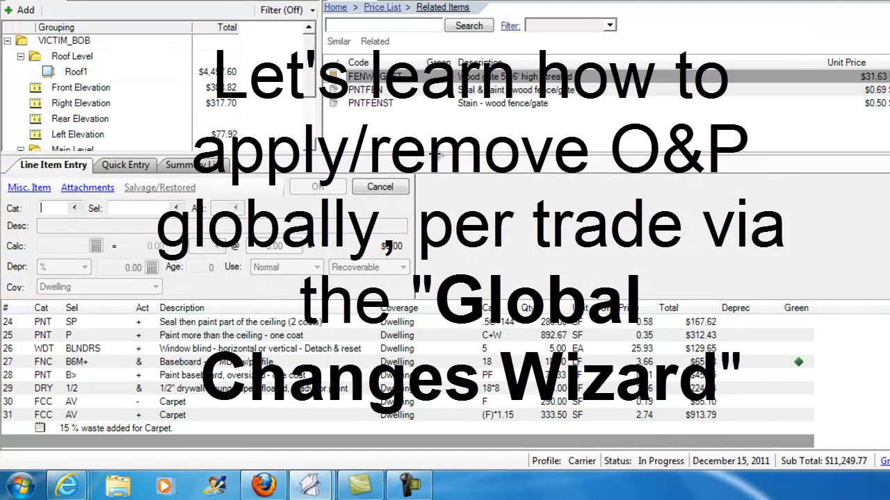
Step: Enlarge the grouping list, select all groups of the estimate and open the Global Changes Wizard for them
left_click_drag(439, 154, 433, 284)
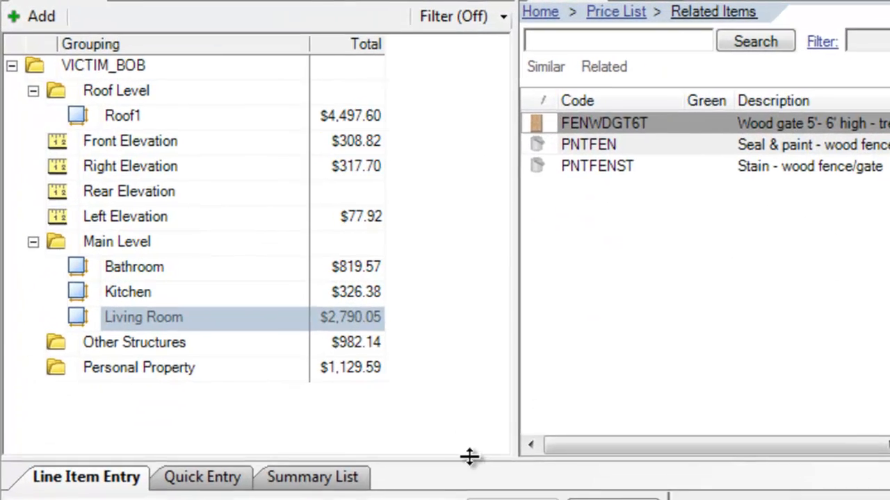
left_click_drag(296, 285, 300, 255)
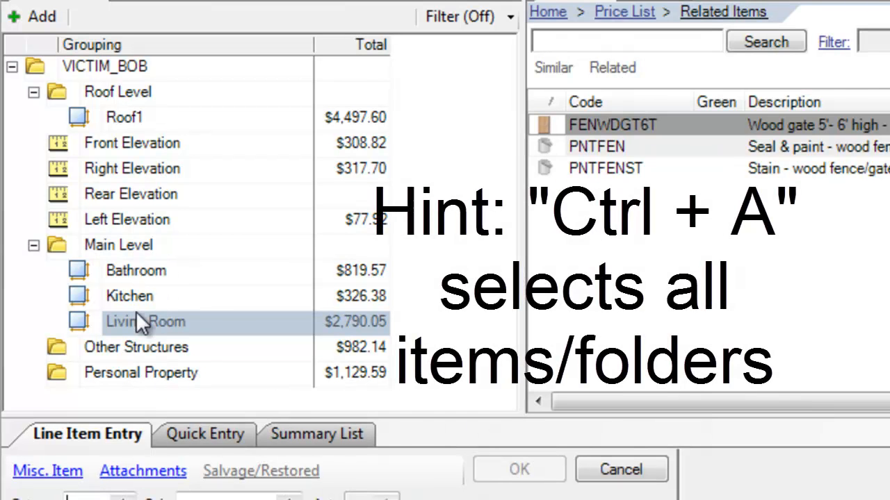
left_click(143, 371)
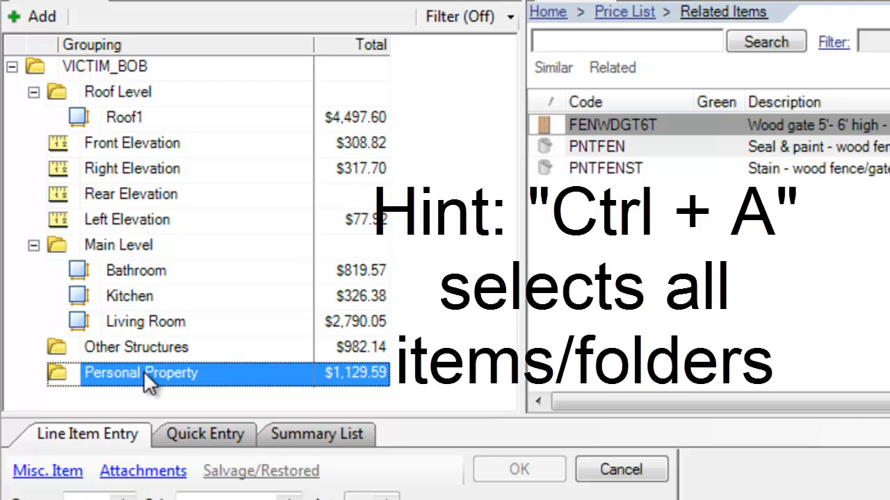
key("ctrl+a")
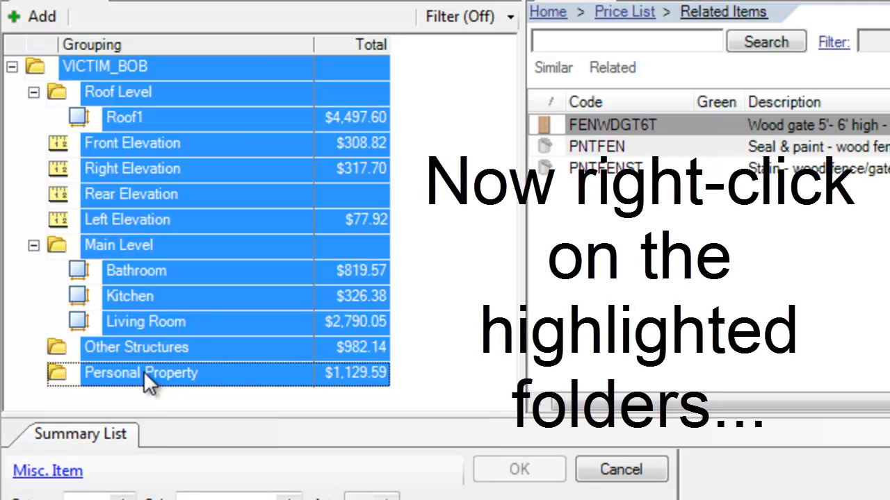
right_click(215, 213)
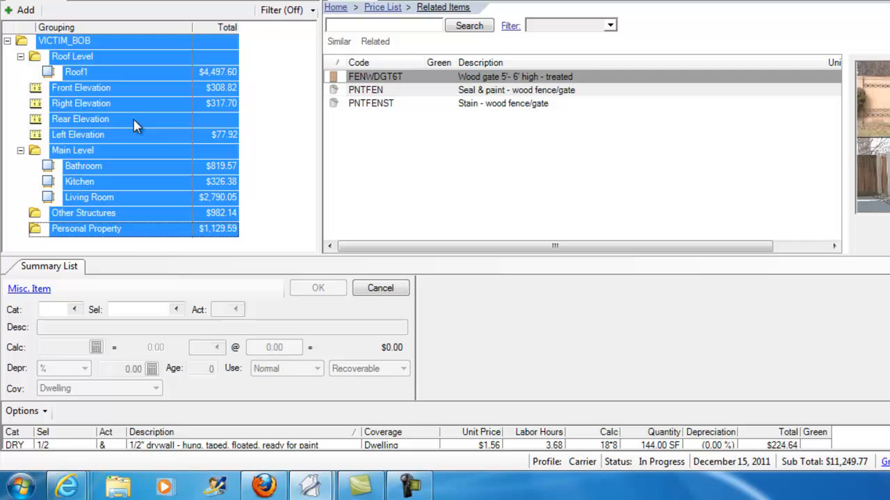
right_click(194, 177)
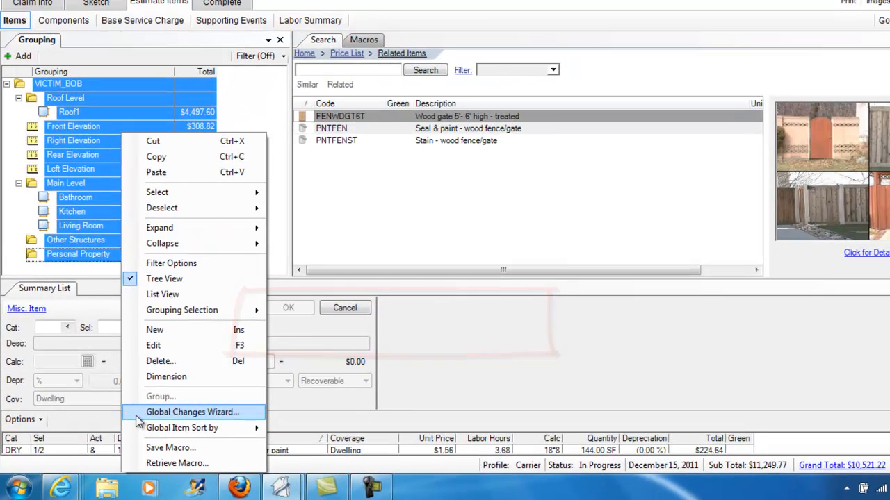
left_click(138, 417)
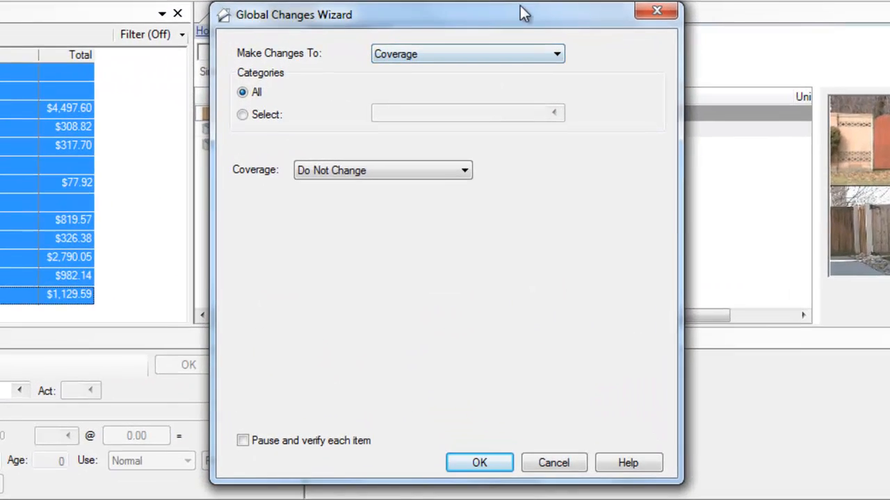
Step: Set the wizard to make changes to Taxes/O&P/Repaired and choose Non O&P as the global change
left_click_drag(517, 11, 513, 0)
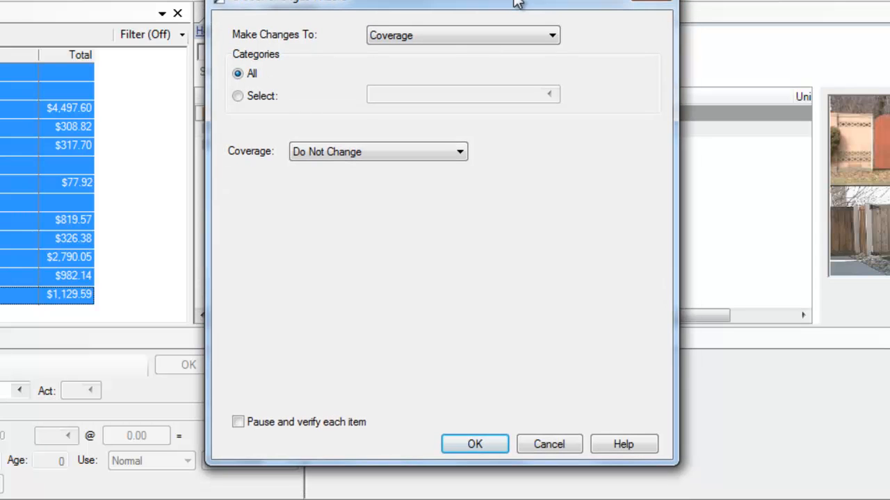
left_click(553, 36)
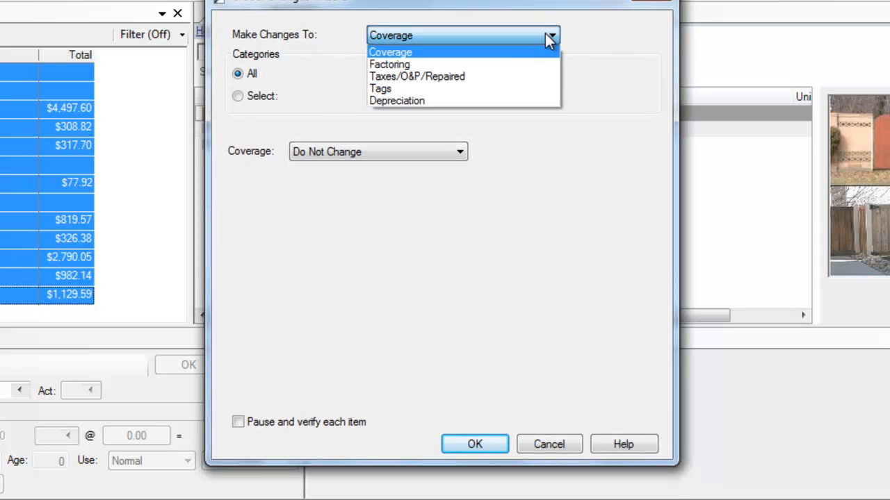
left_click(458, 77)
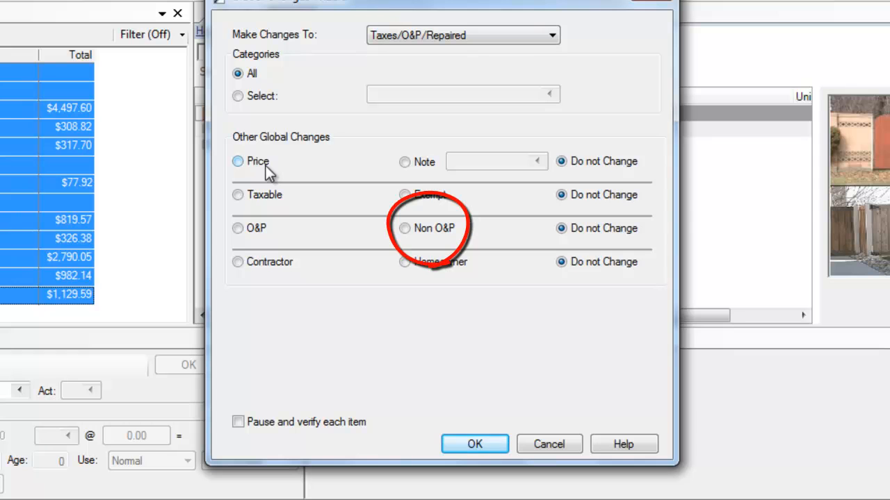
left_click(405, 229)
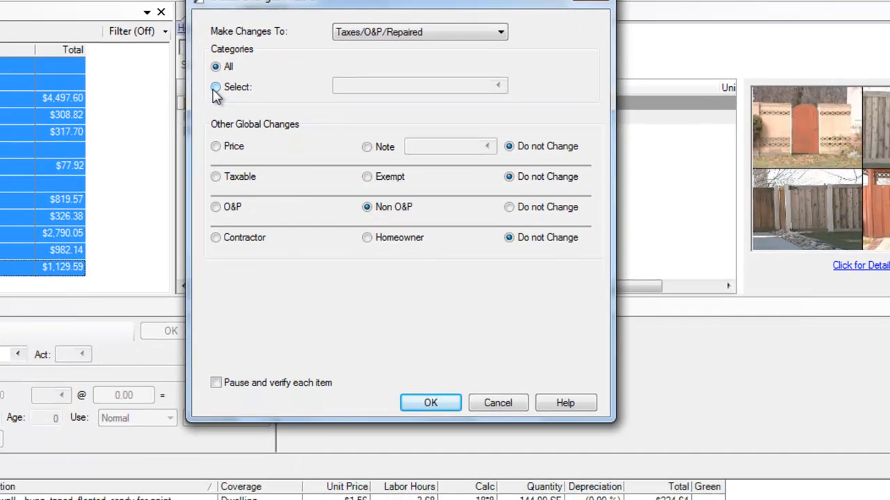
Step: Limit the global change to the selected categories APM, FCC, FEN, RFG, SPE and TMP
left_click(273, 112)
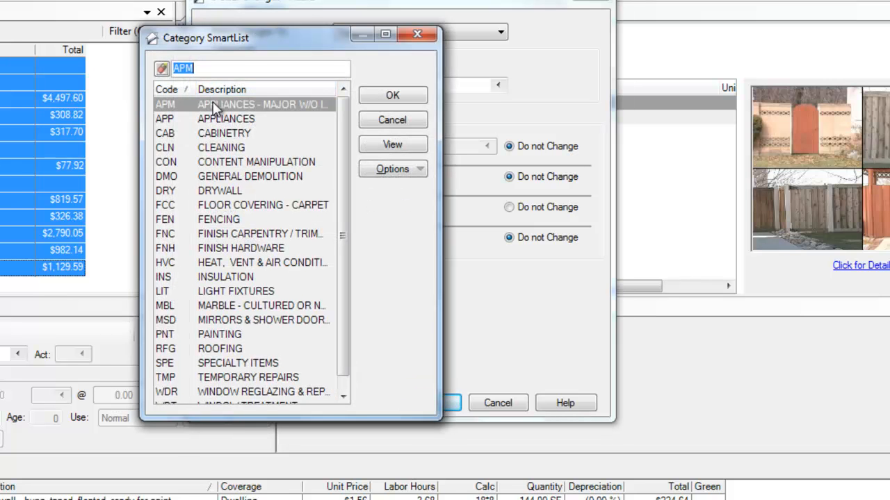
left_click(215, 106)
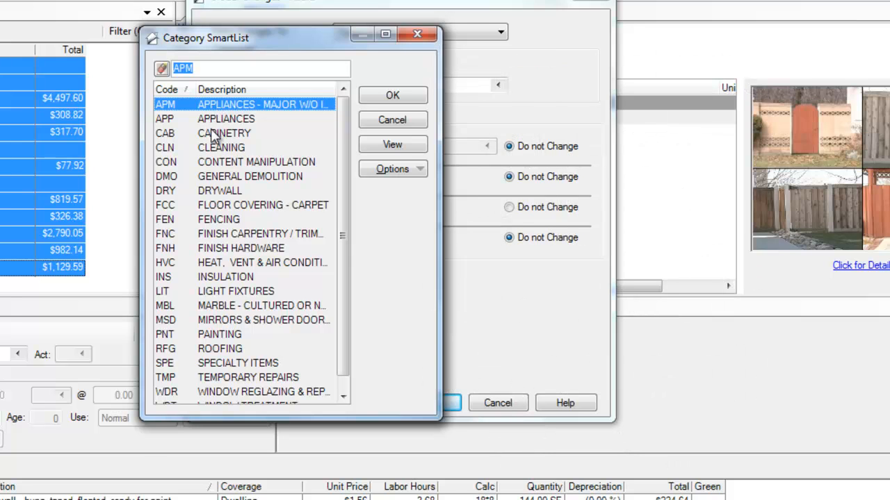
left_click(214, 206, "ctrl")
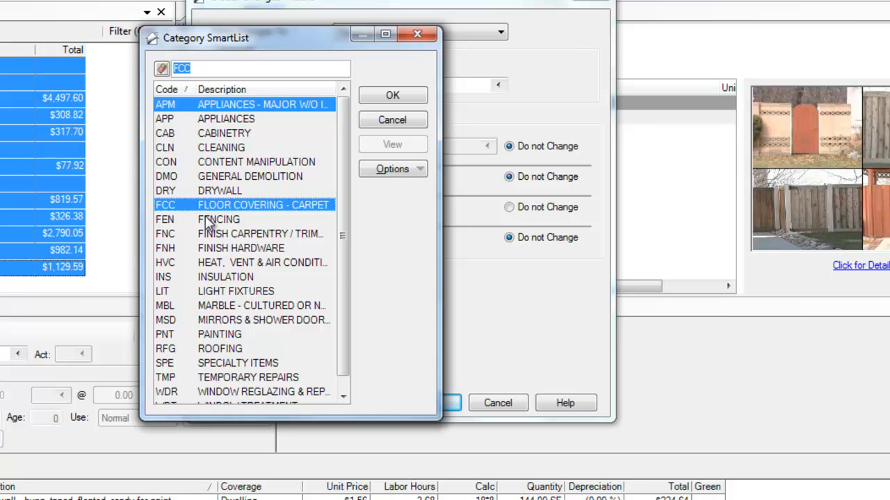
left_click_drag(342, 239, 342, 258)
left_click(219, 205, "ctrl")
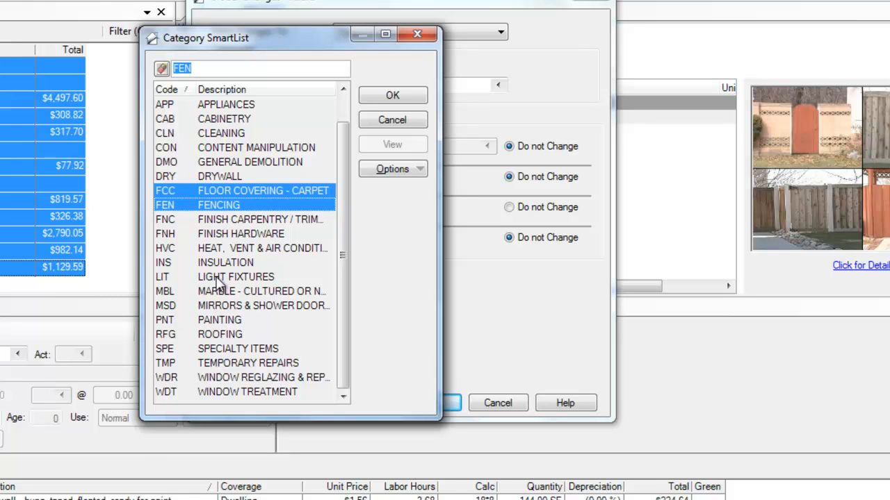
left_click(217, 347, "ctrl")
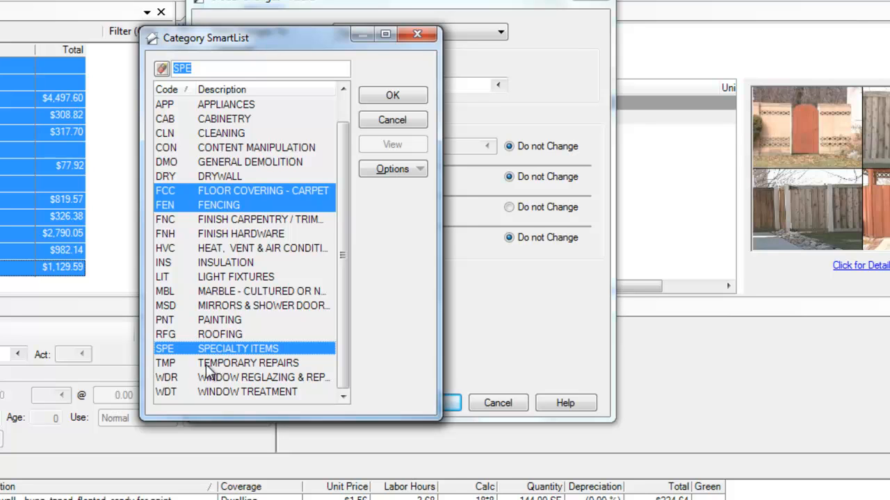
left_click(209, 365, "ctrl")
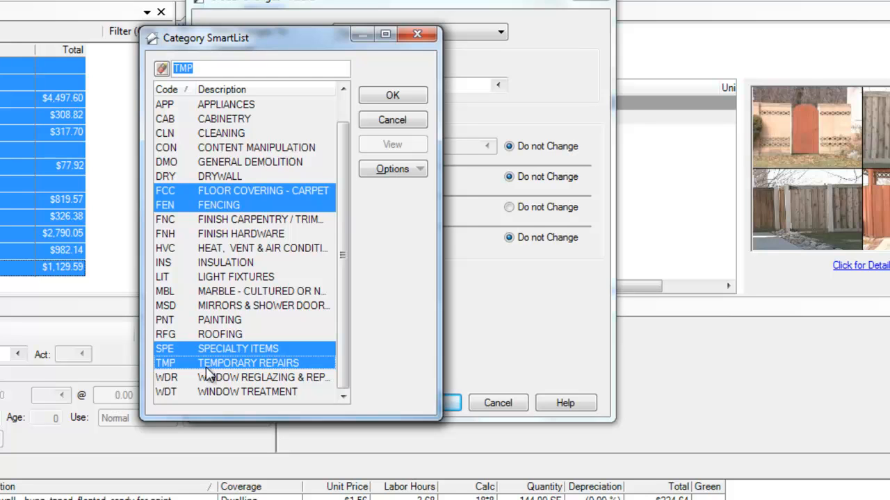
left_click(219, 336, "ctrl")
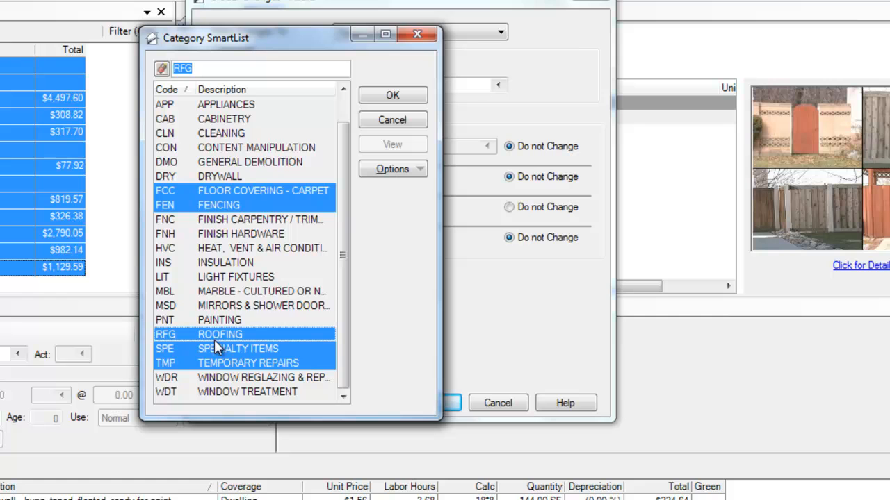
left_click_drag(342, 257, 359, 288)
left_click(394, 99)
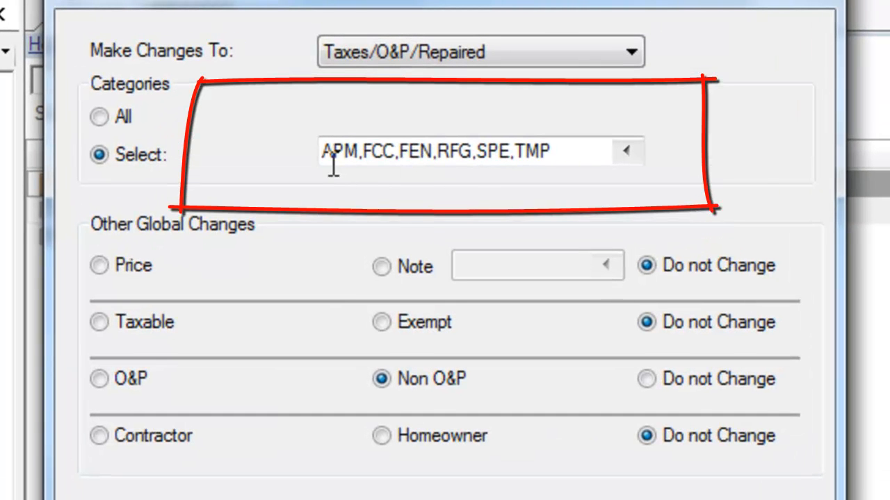
left_click(306, 145)
left_click(307, 145)
left_click(307, 144)
key("ctrl")
key("ctrl")
key("ctrl")
key("ctrl")
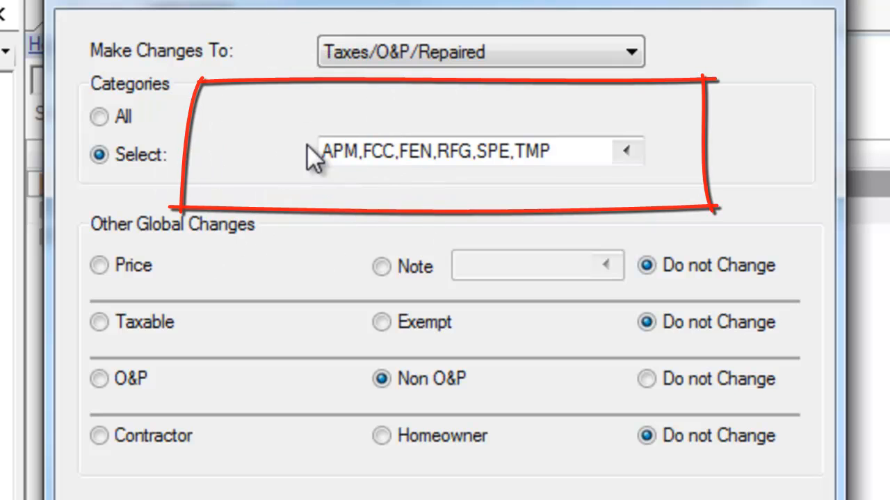
key("ctrl")
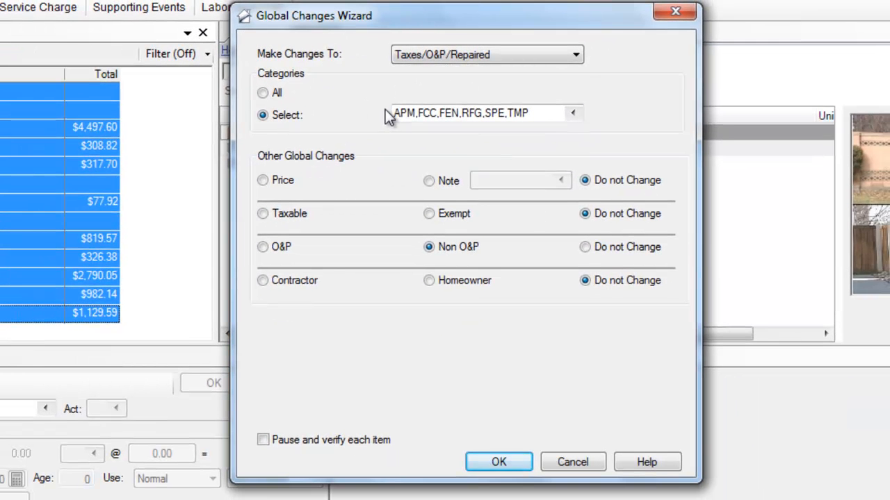
key("ctrl")
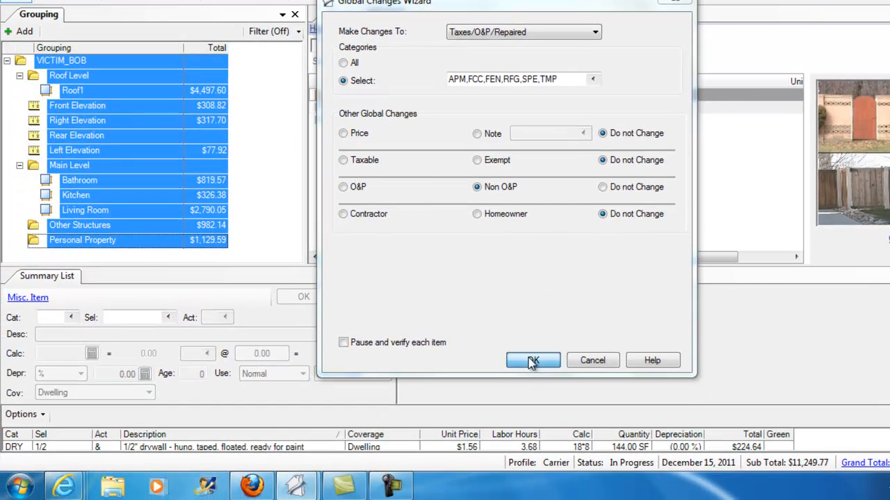
Step: Apply the global change to the estimate and select only the Right Elevation group
left_click(499, 462)
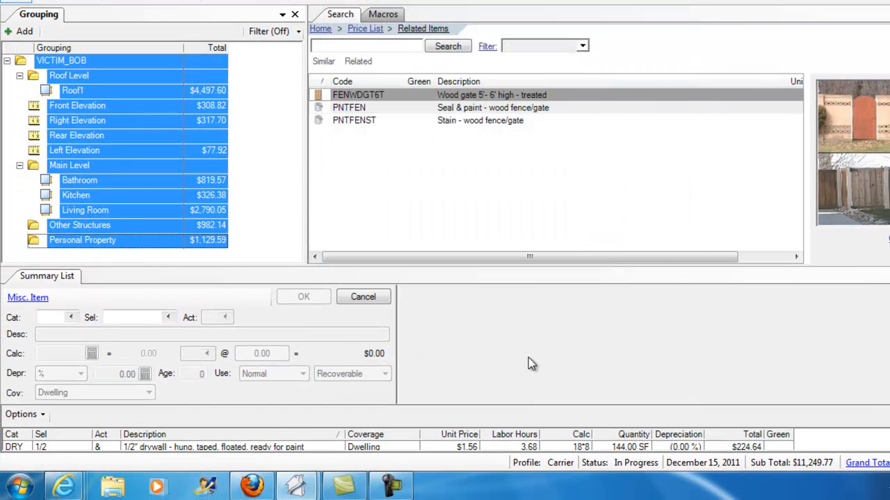
left_click(146, 154)
left_click(143, 123)
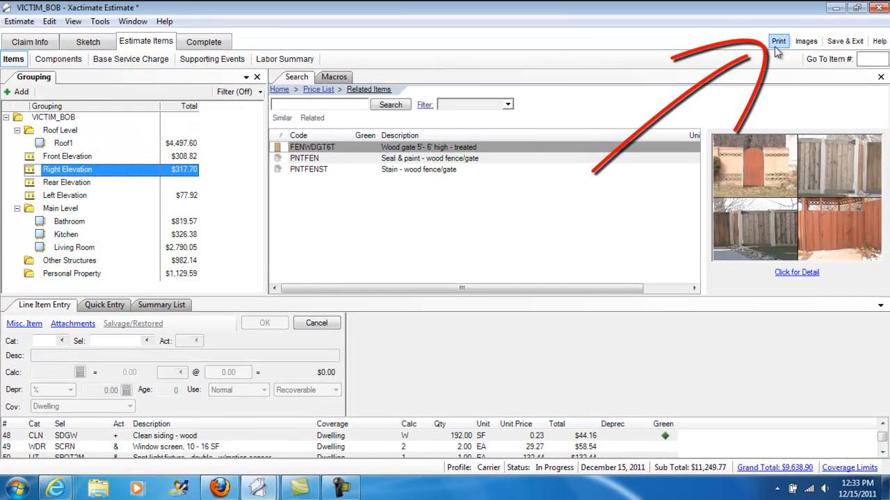
Step: Open a preview of the Final Draft with/without Removal Depreciation estimate report
left_click(778, 41)
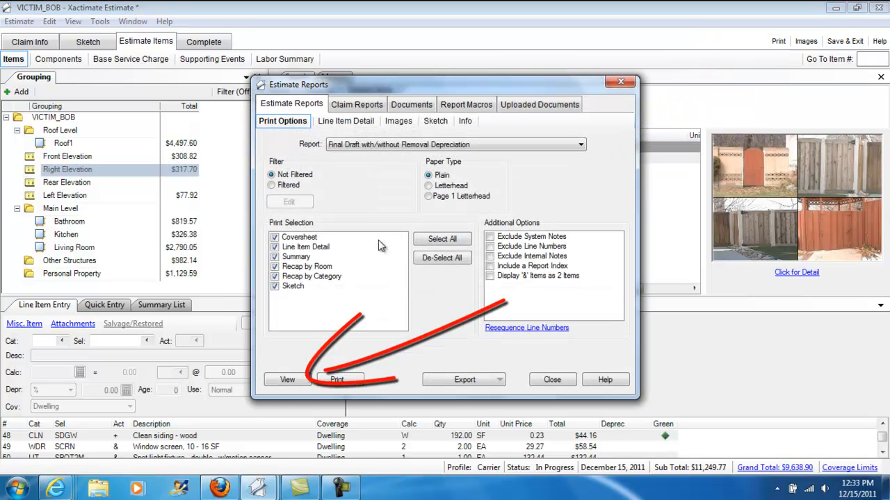
left_click(286, 380)
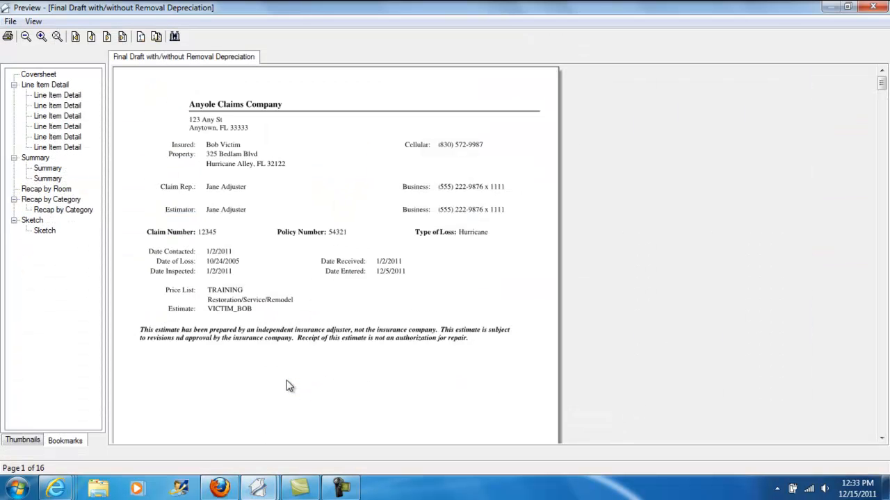
left_click(40, 39)
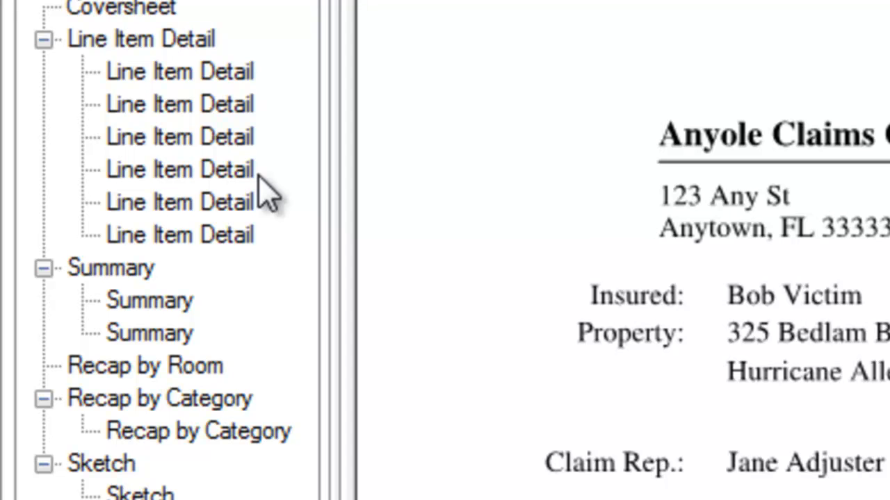
Step: Examine the report's summaries for Dwelling, Other Structures and Contents for overhead and profit amounts
left_click(113, 273)
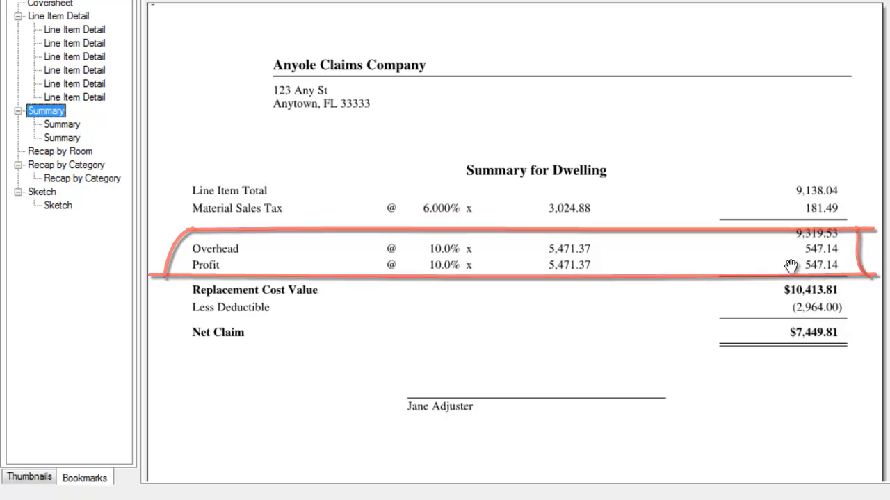
left_click(62, 125)
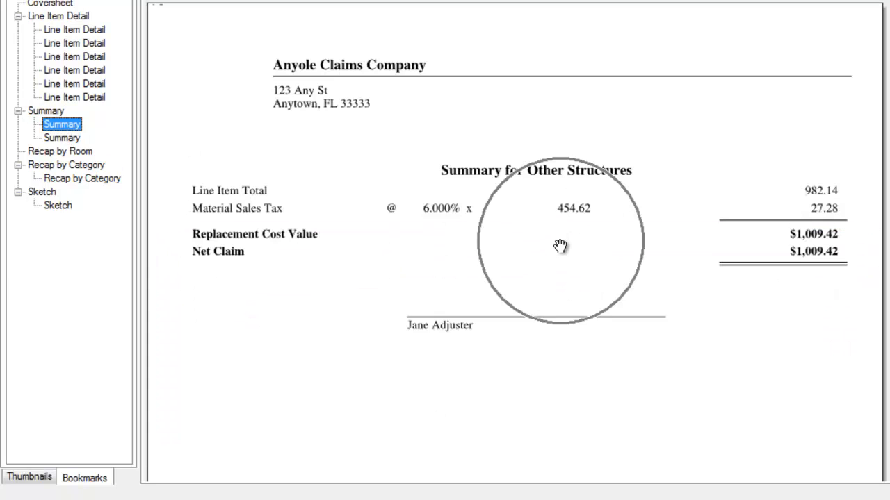
left_click(61, 138)
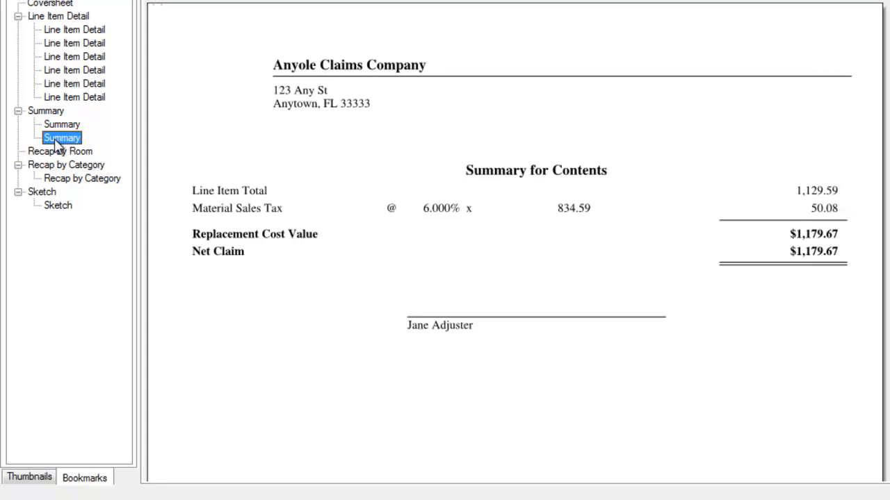
key("ctrl")
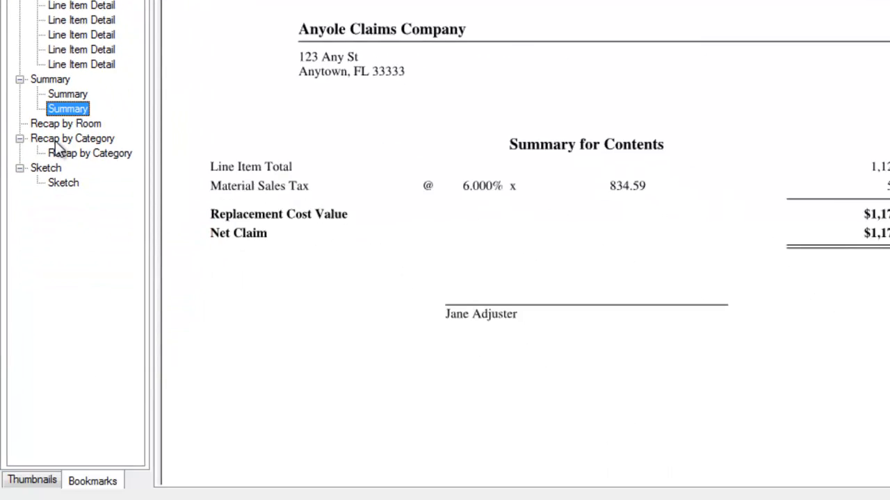
left_click(86, 483)
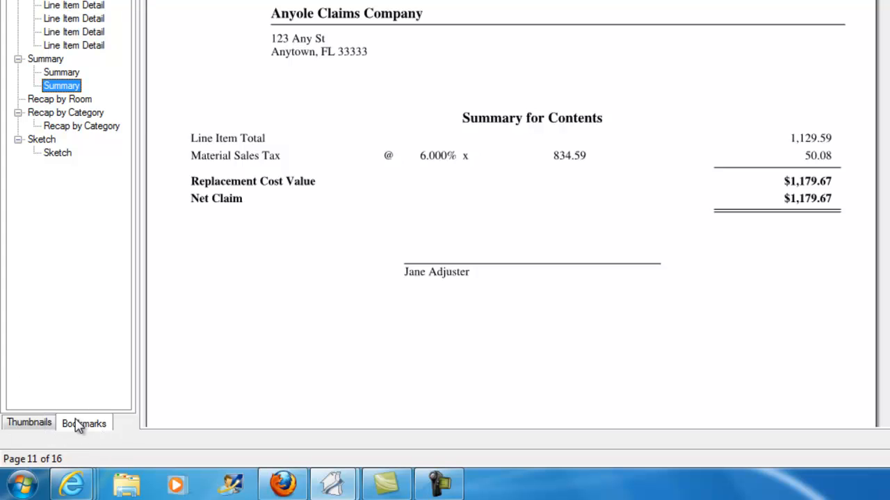
Step: Examine the report's Recap by Category for its O&P items, Non-O&P items and overhead and profit lines
left_click(52, 114)
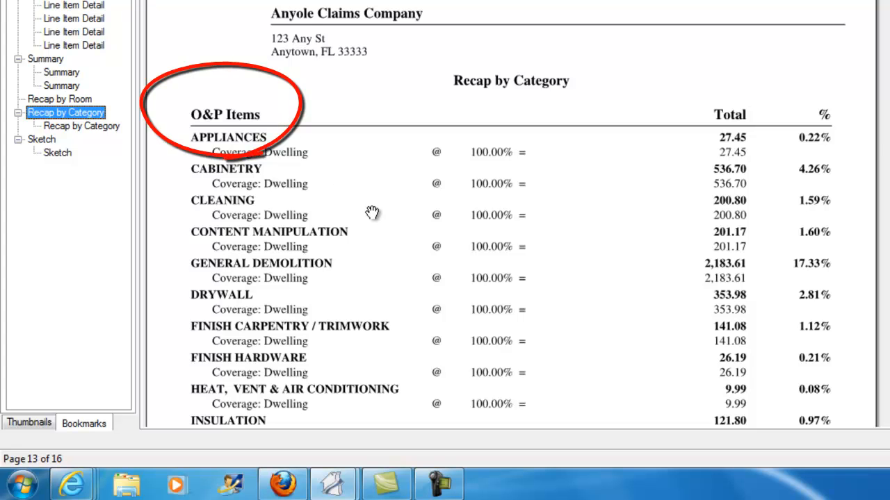
left_click_drag(372, 212, 376, 51)
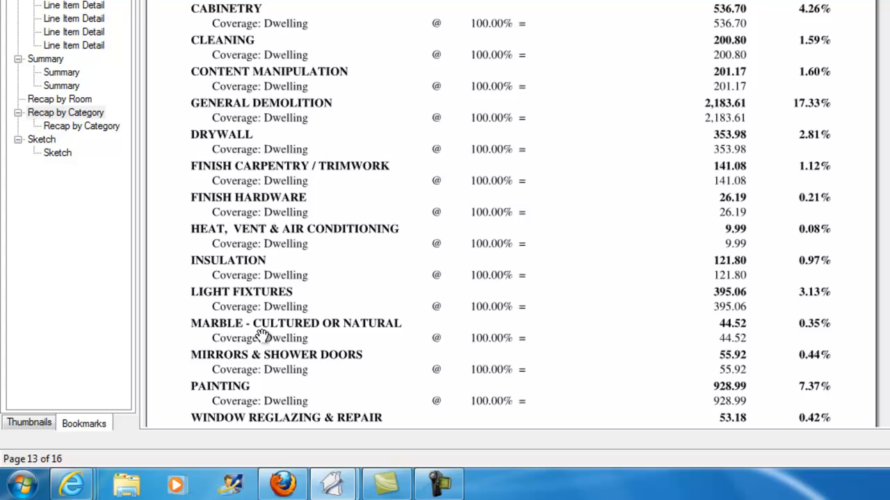
left_click_drag(334, 397, 342, 269)
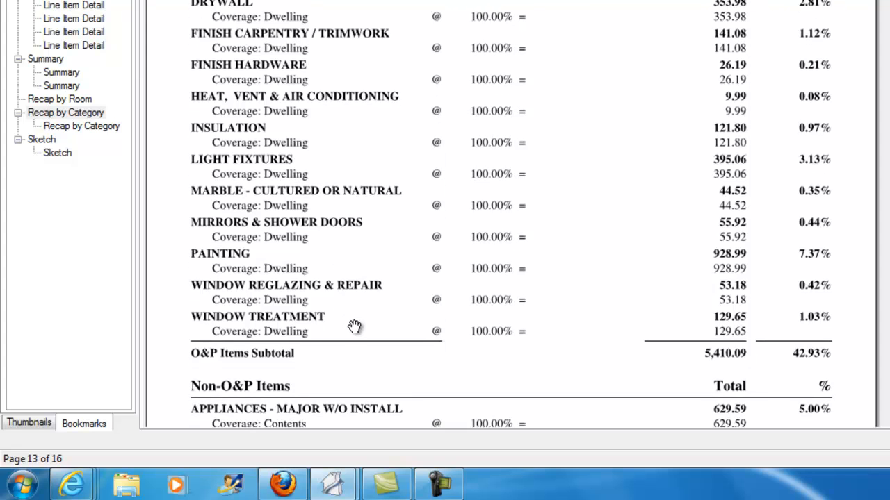
left_click_drag(356, 329, 360, 109)
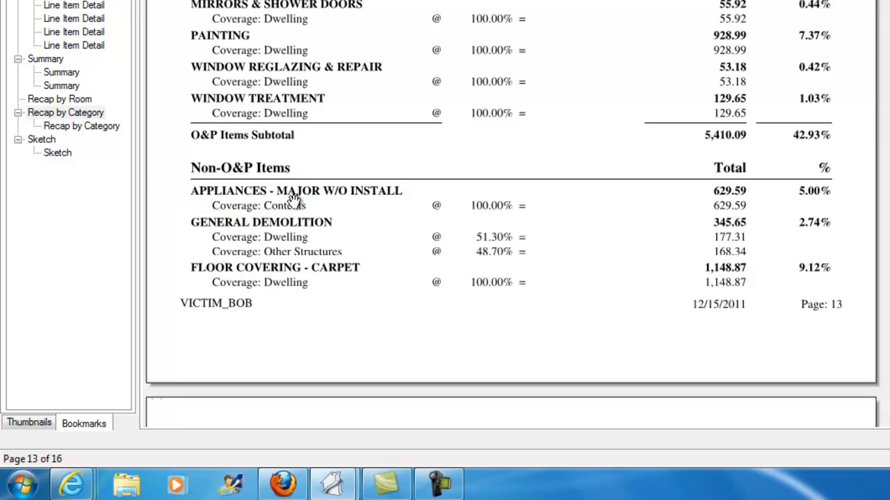
left_click_drag(336, 213, 350, 83)
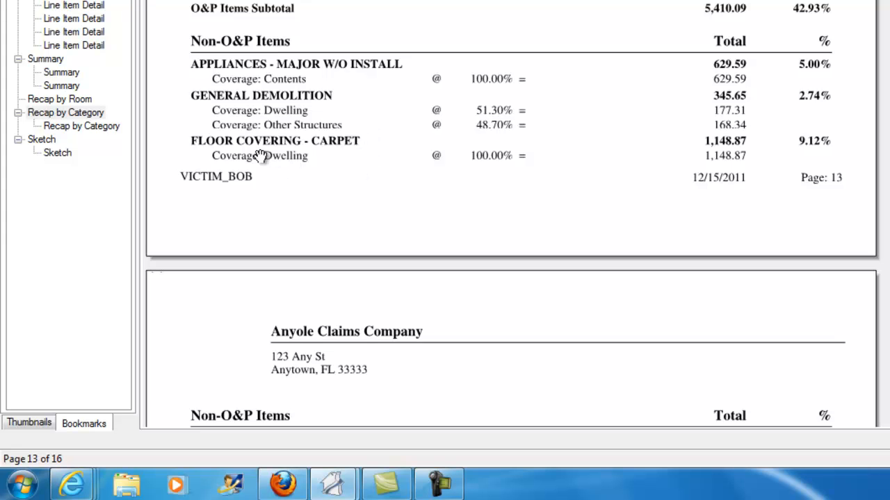
left_click_drag(373, 179, 361, 43)
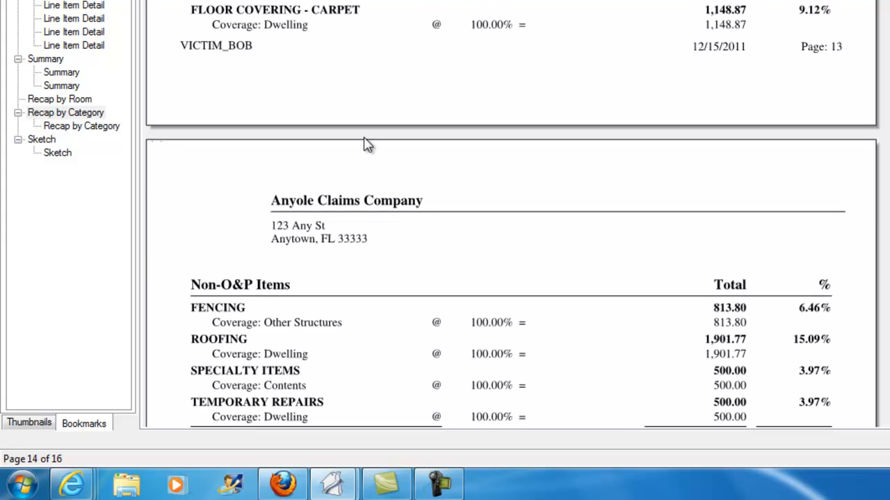
left_click_drag(401, 282, 407, 130)
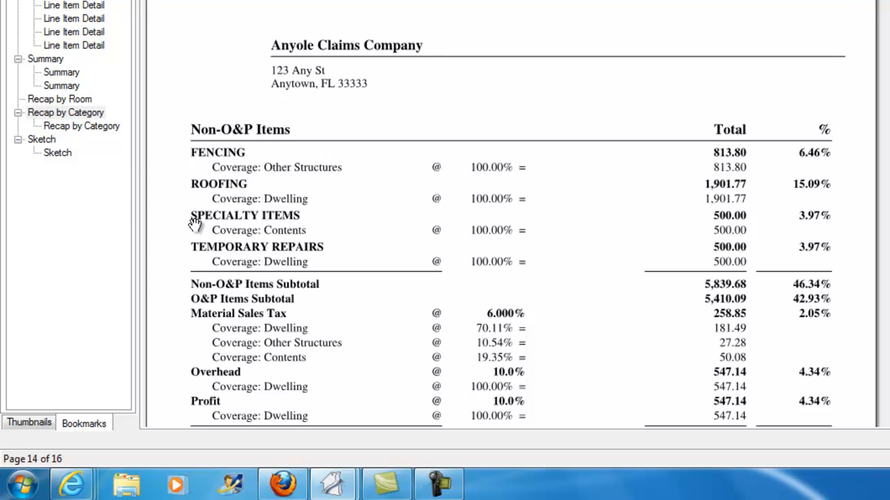
key("ctrl")
key("ctrl")
left_click(47, 113)
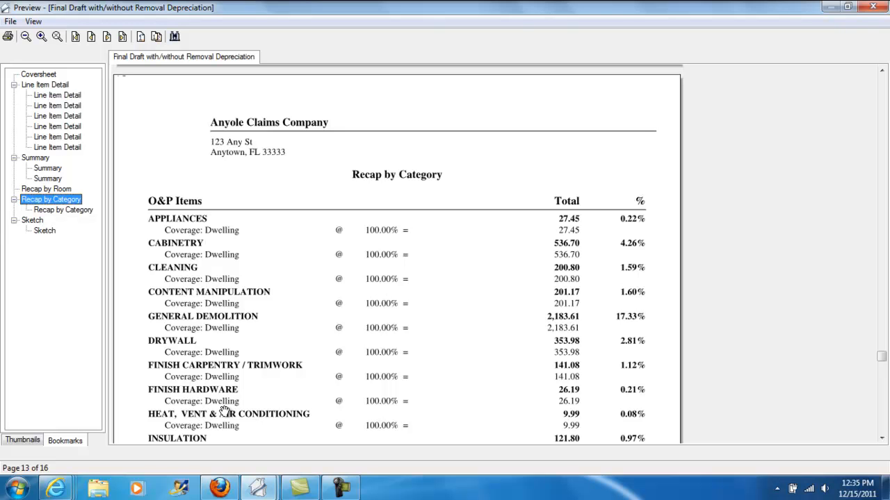
Step: Close the report preview and check the overhead and profit percentages in the claim parameters
key("Escape")
key("Escape")
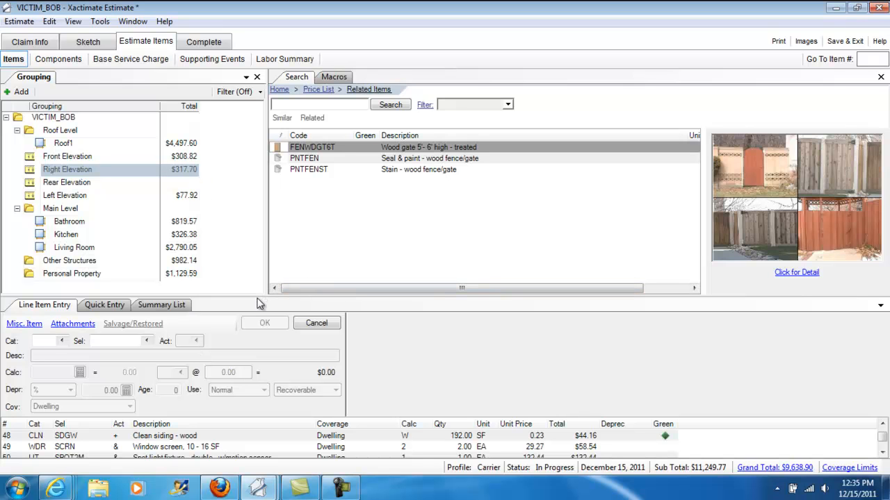
left_click_drag(257, 297, 257, 230)
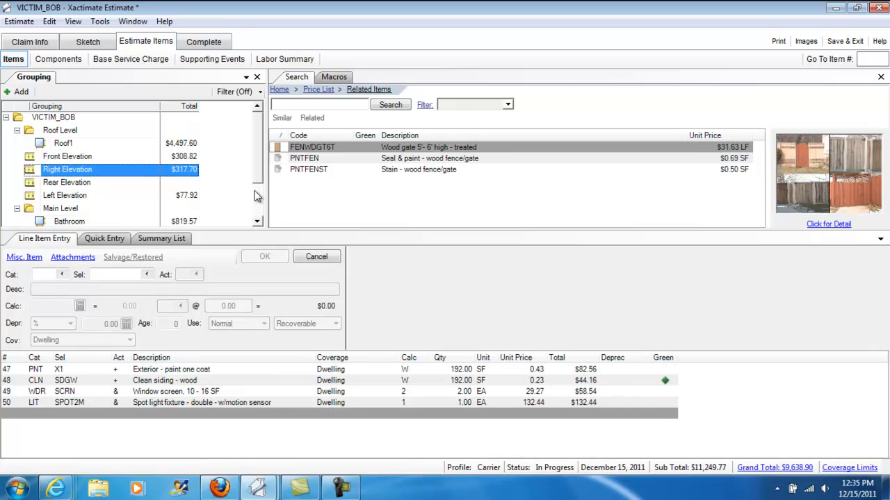
left_click(29, 43)
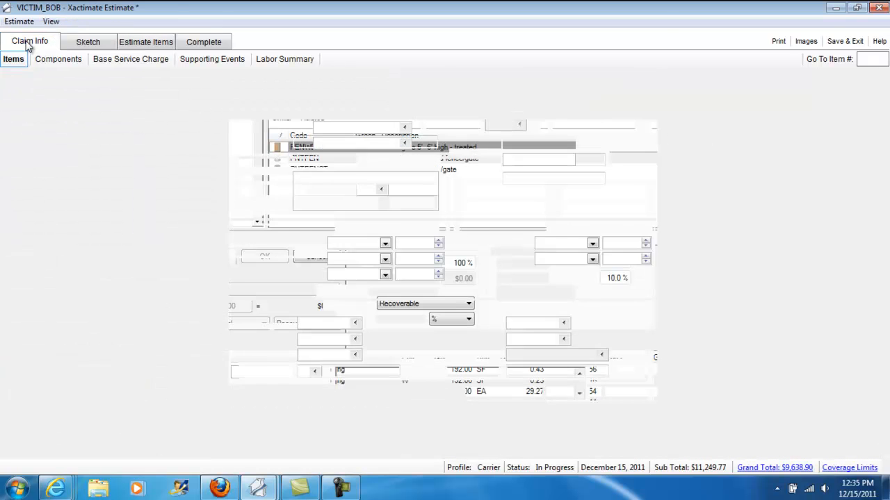
left_click(144, 60)
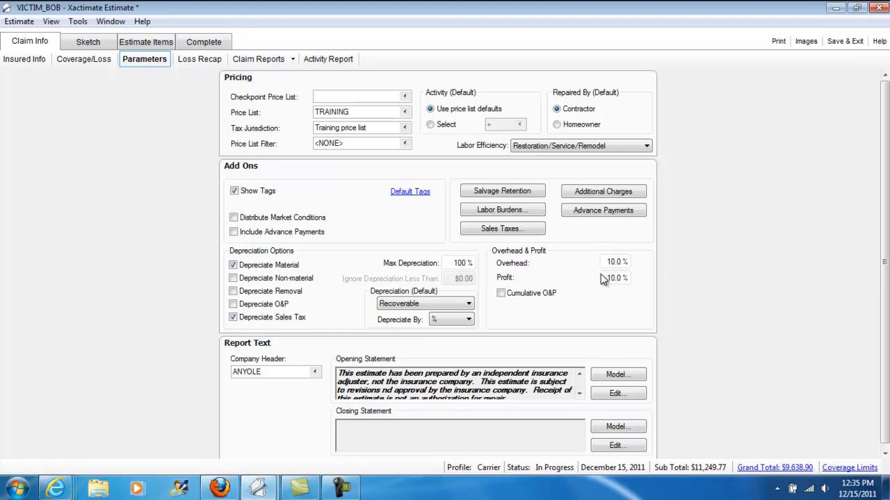
Step: Return to the estimate items, select every group in the estimate and open the Global Changes Wizard
left_click(154, 42)
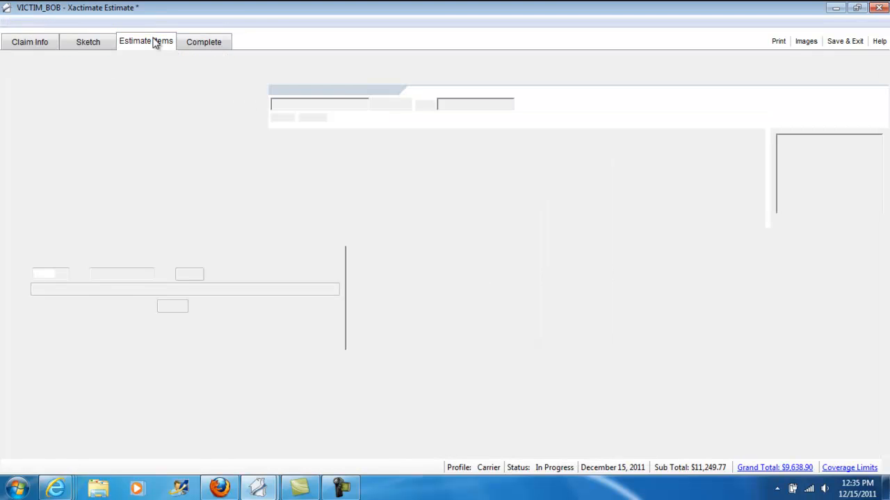
left_click_drag(351, 231, 352, 309)
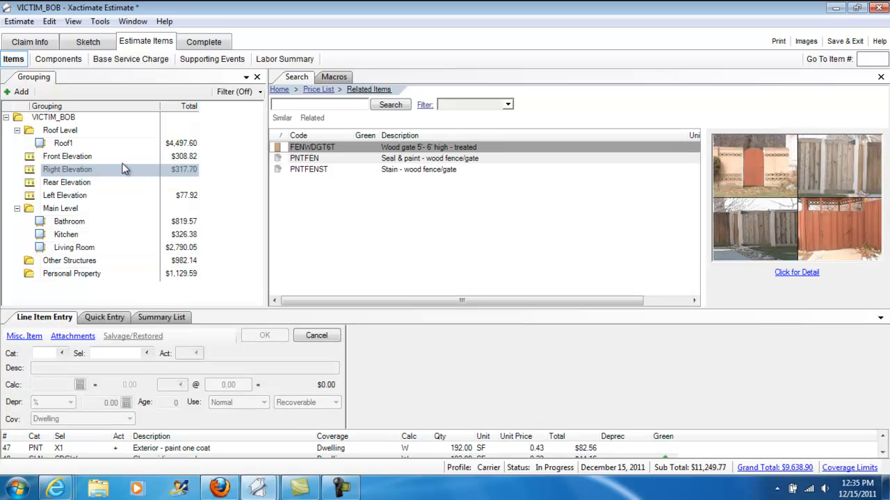
left_click(64, 175)
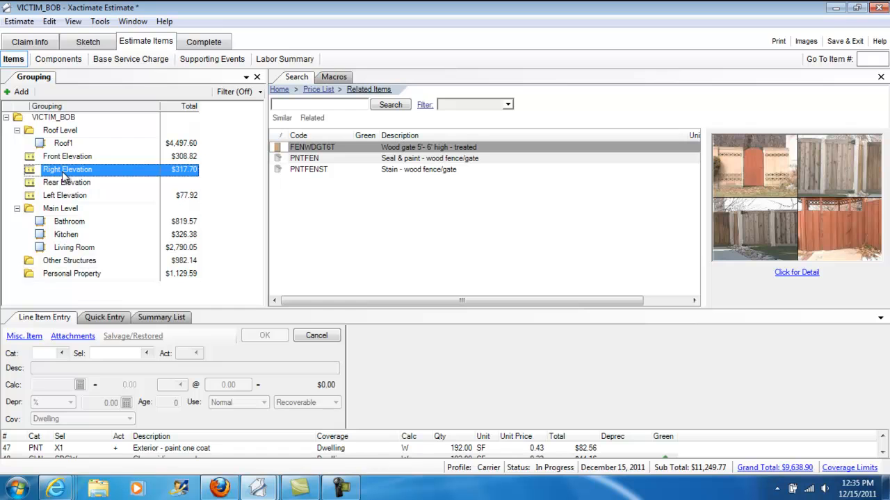
key("ctrl+a")
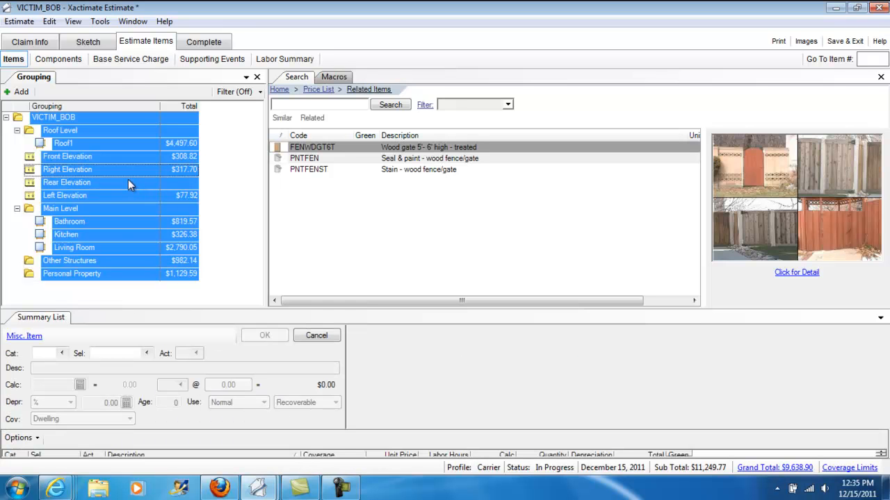
right_click(125, 182)
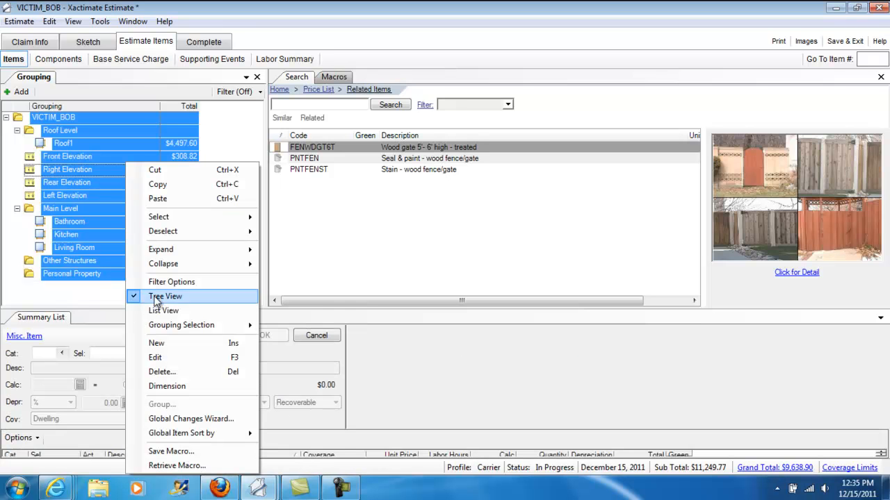
left_click(174, 419)
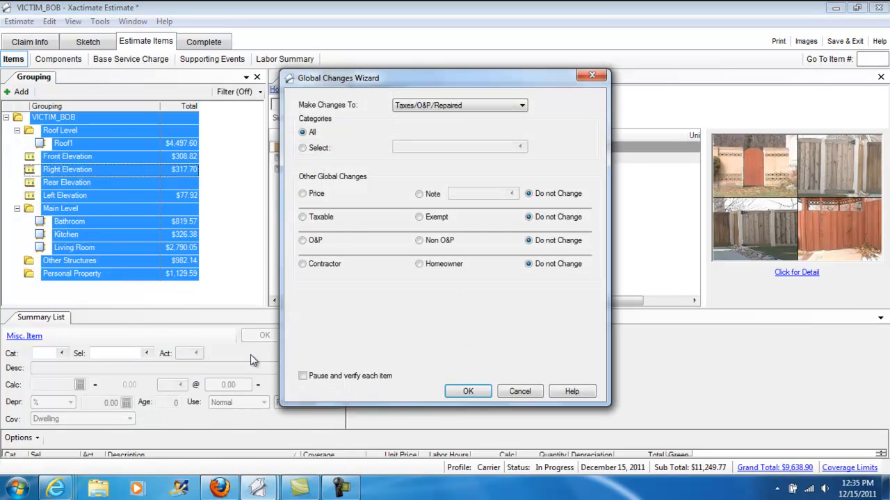
Step: Globally set the categories APM, FCC, FEN, RFG, SPE and TMP to Non O&P and apply the change
left_click(419, 241)
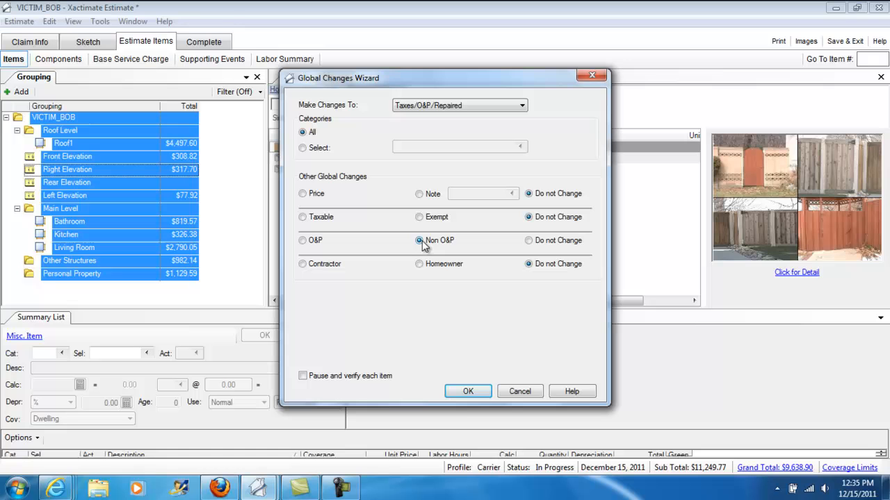
left_click(303, 149)
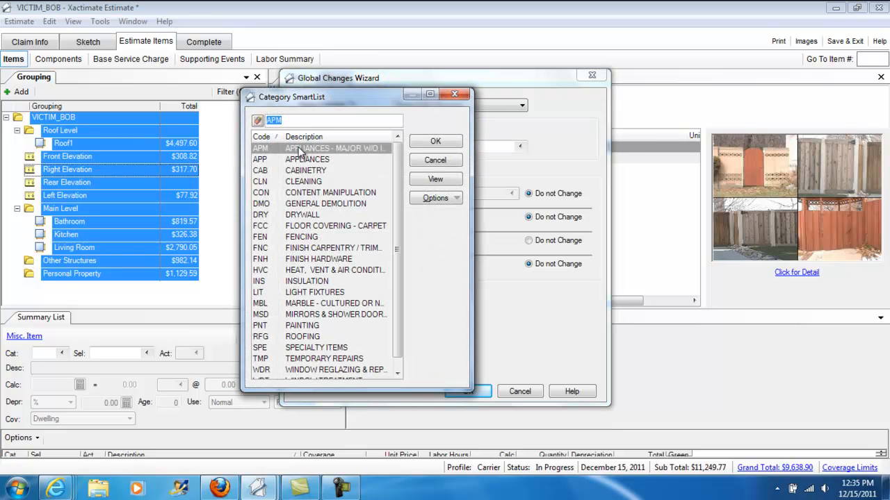
left_click(300, 226, "ctrl")
left_click(301, 237, "ctrl")
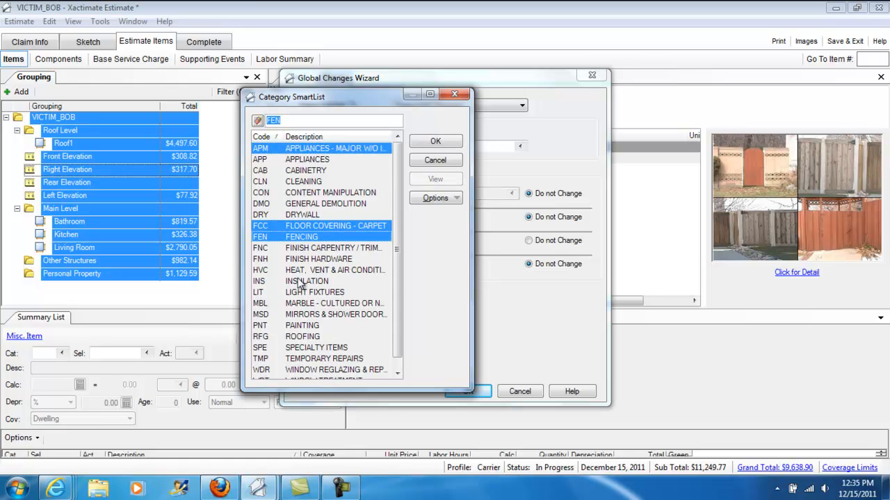
left_click(298, 337, "ctrl")
left_click(309, 348, "ctrl")
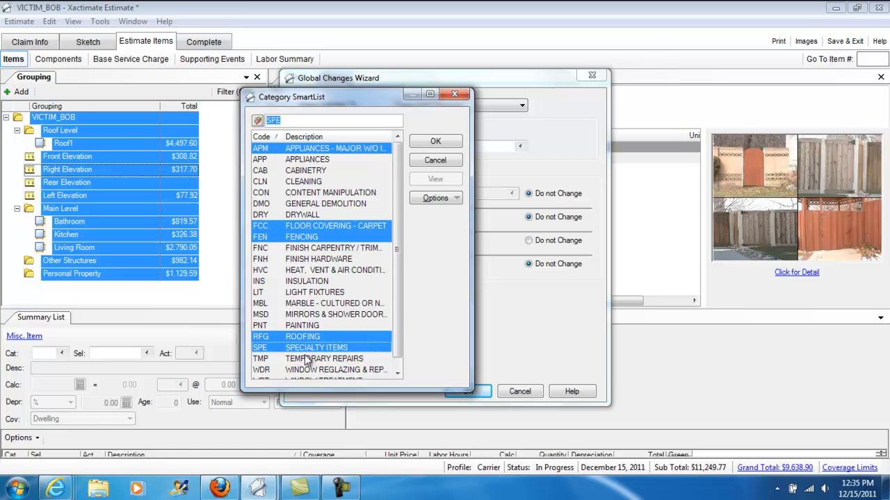
left_click(306, 358, "ctrl")
left_click(435, 142)
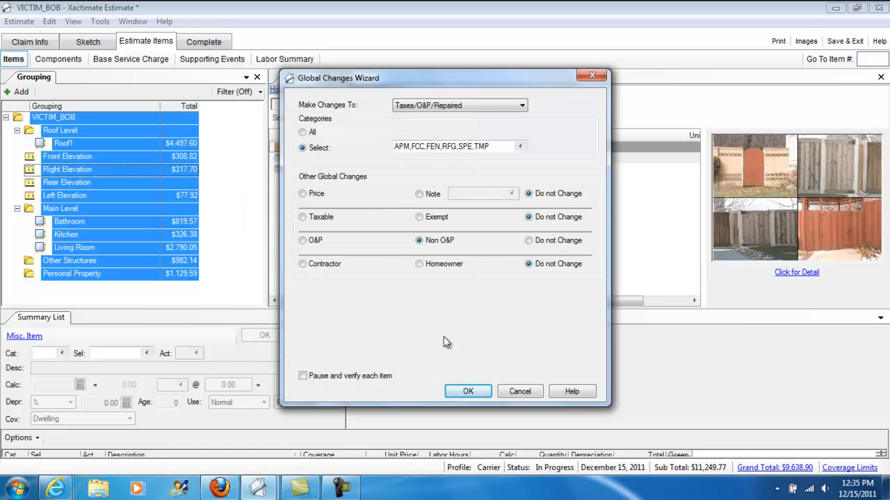
left_click(460, 390)
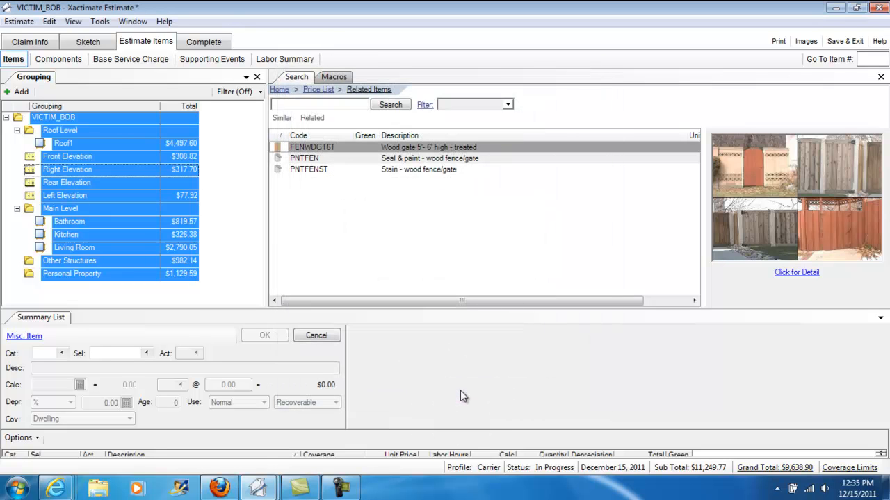
Step: Preview the Final Draft with/without Removal Depreciation report and review its Recap by Category
left_click(777, 42)
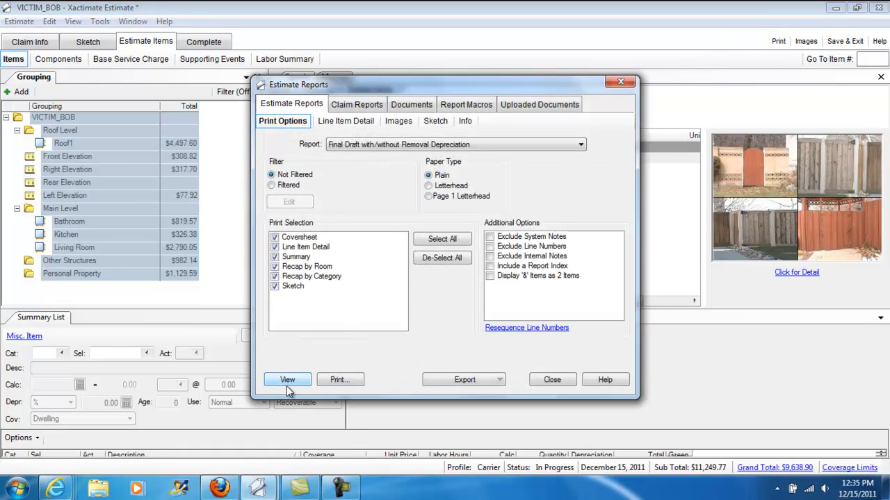
left_click(285, 383)
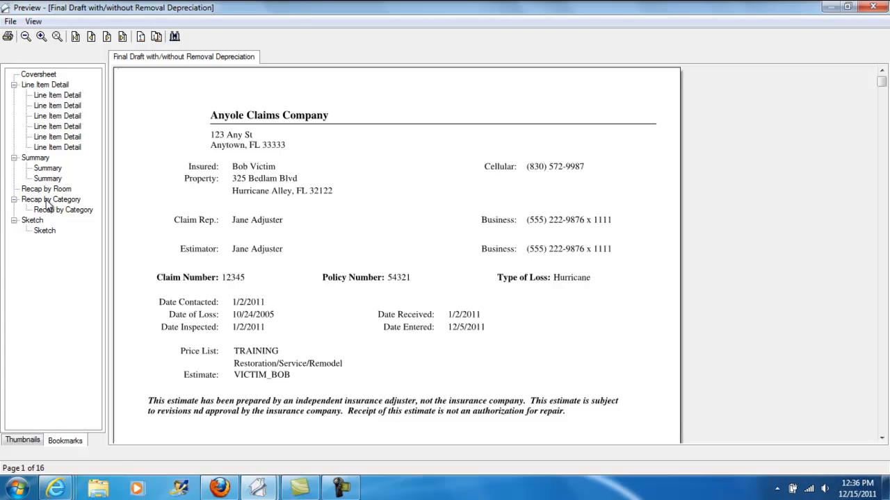
left_click(47, 202)
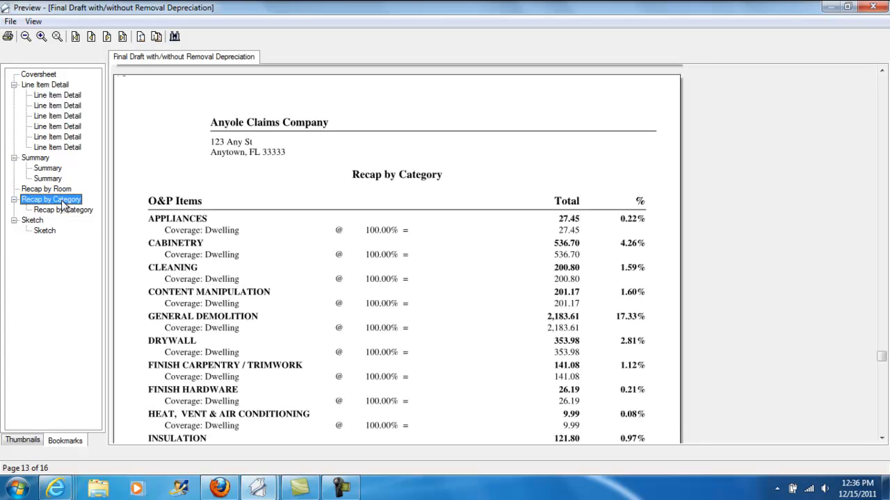
left_click_drag(276, 328, 276, 232)
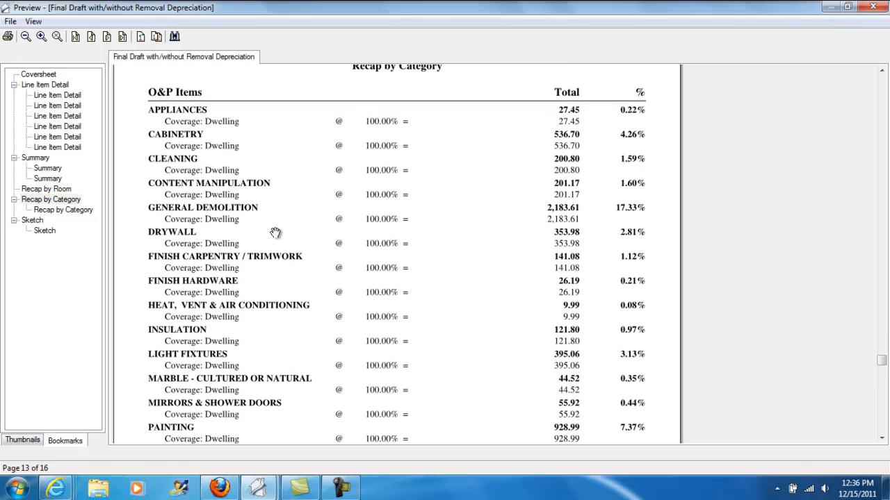